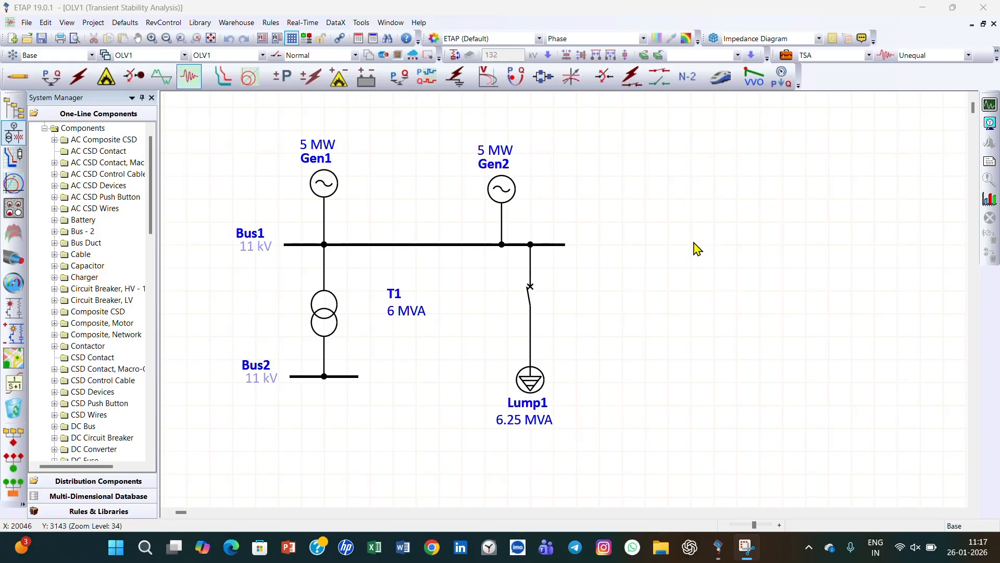
Switch to edit mode and set the operation mode of generator Gen2 to Swing
left_click(13, 96)
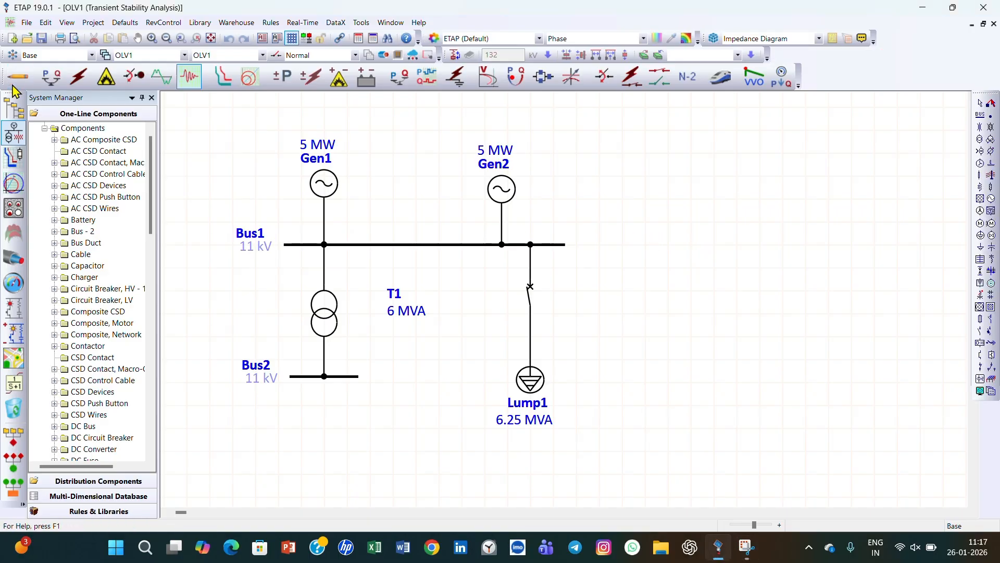
left_click(510, 188)
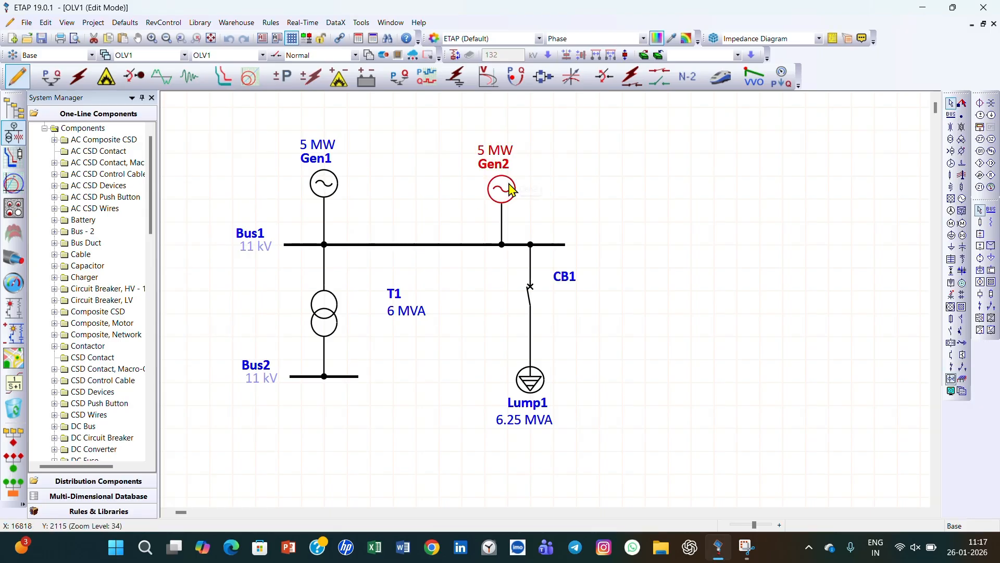
double_click(500, 199)
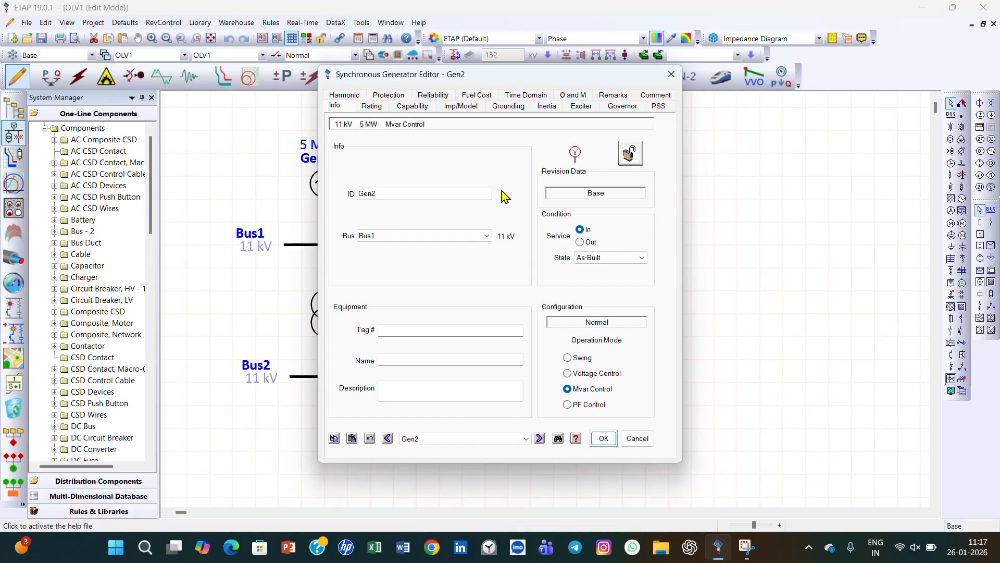
left_click(571, 358)
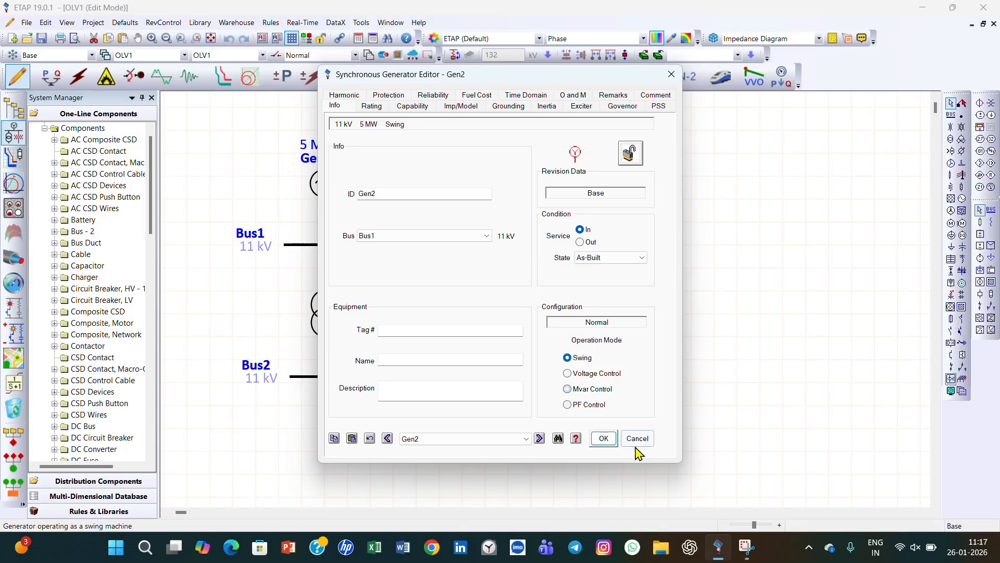
left_click(604, 439)
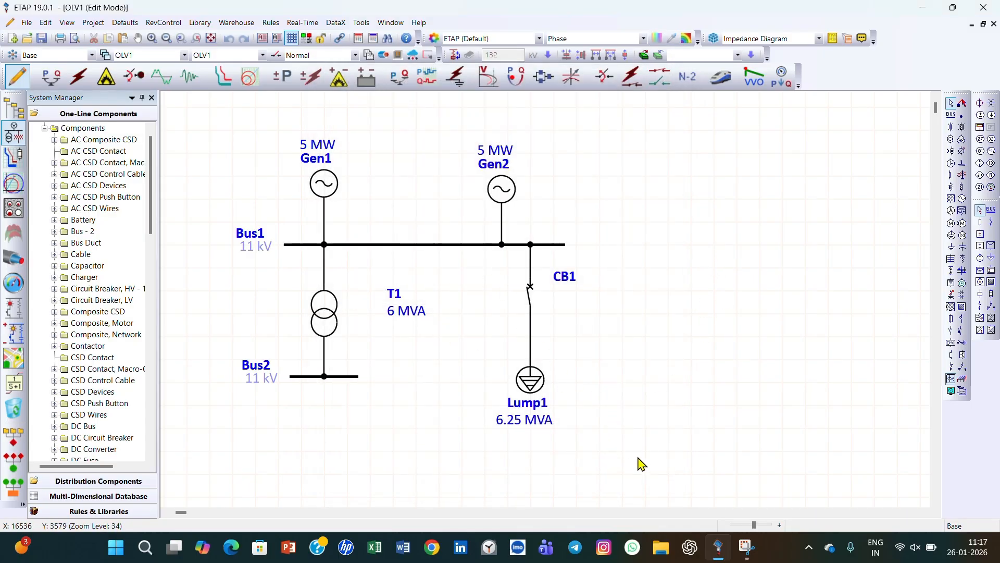
Copy circuit breaker CB1 together with lumped load Lump1 and paste the duplicate in the empty area beside the network
left_click_drag(493, 266, 639, 464)
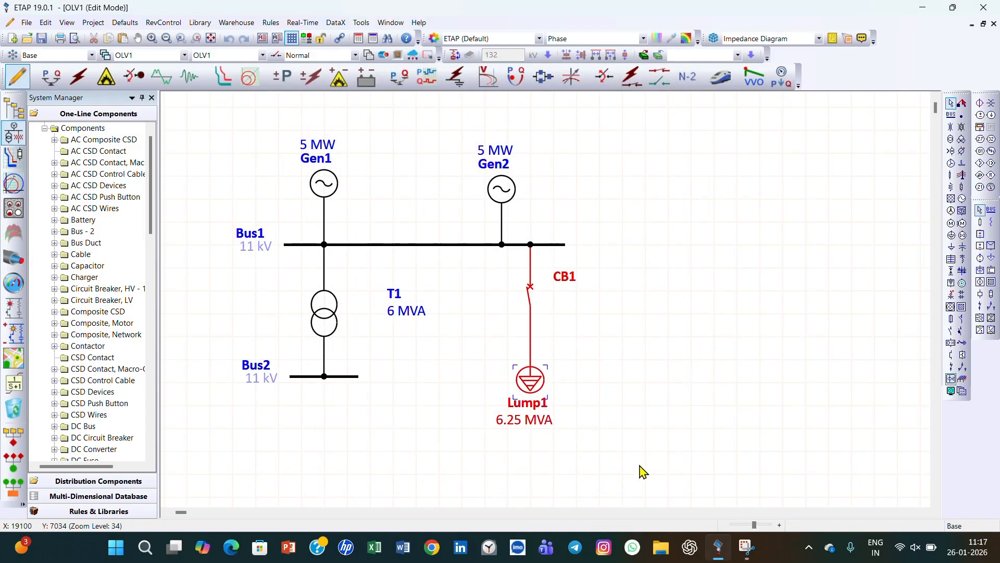
right_click(531, 348)
left_click(591, 211)
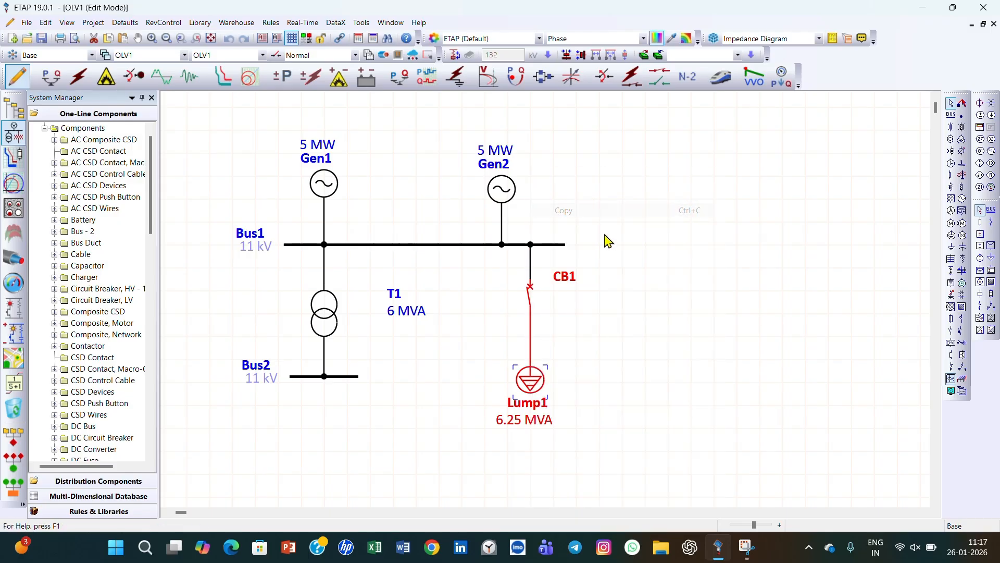
right_click(712, 276)
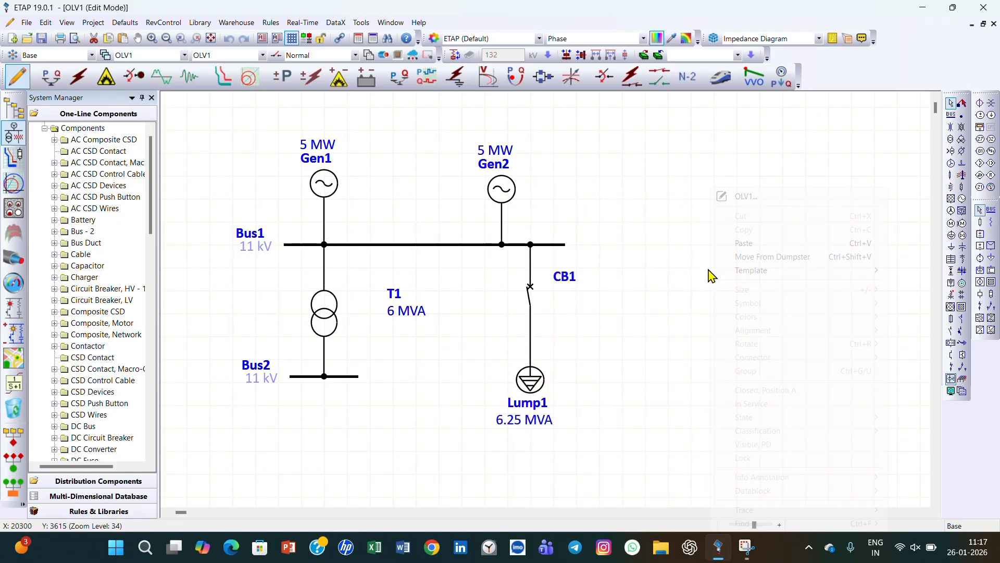
left_click(762, 257)
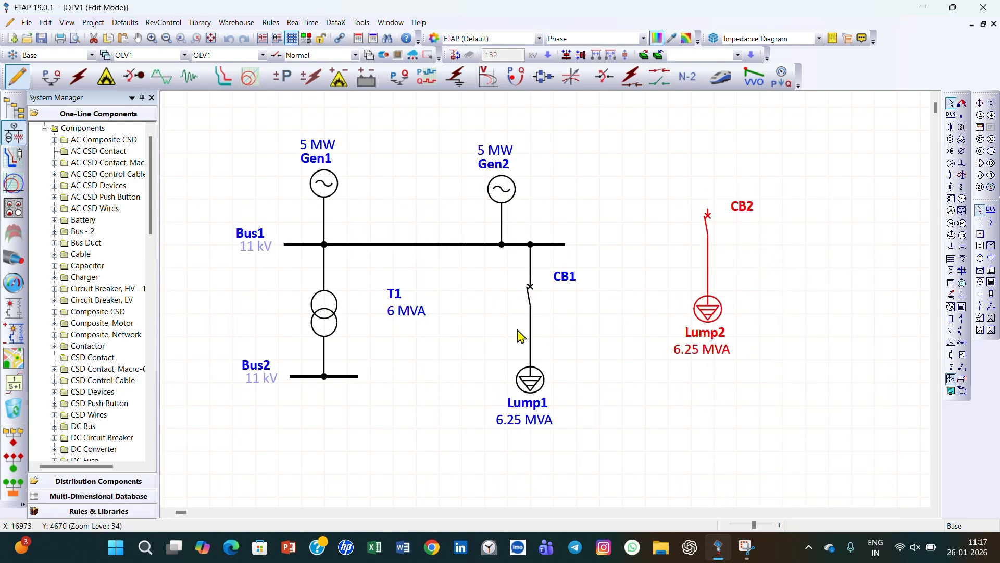
Shift the CB1–Lump1 branch along Bus1 to between T1 and Gen2, and connect the copied breaker and load to the bus's free end
left_click_drag(515, 281, 602, 417)
left_click_drag(534, 388, 460, 388)
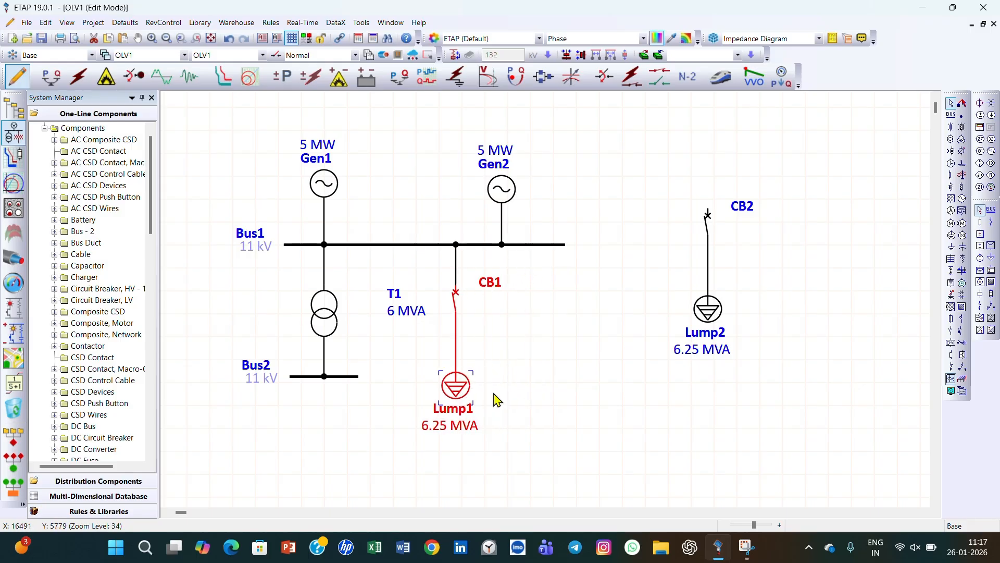
left_click_drag(668, 214, 779, 387)
left_click_drag(712, 319, 547, 378)
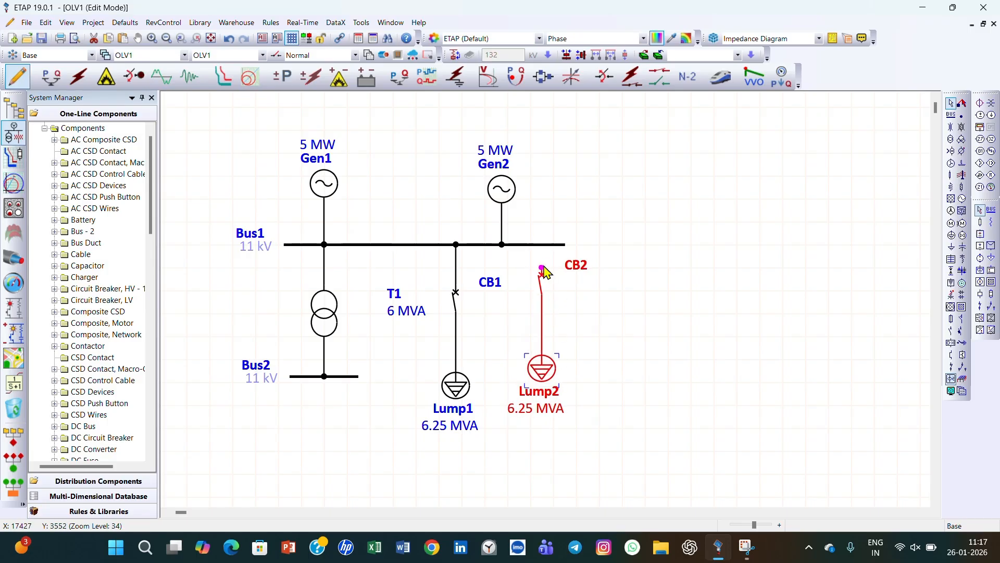
left_click_drag(544, 271, 543, 246)
left_click(711, 372)
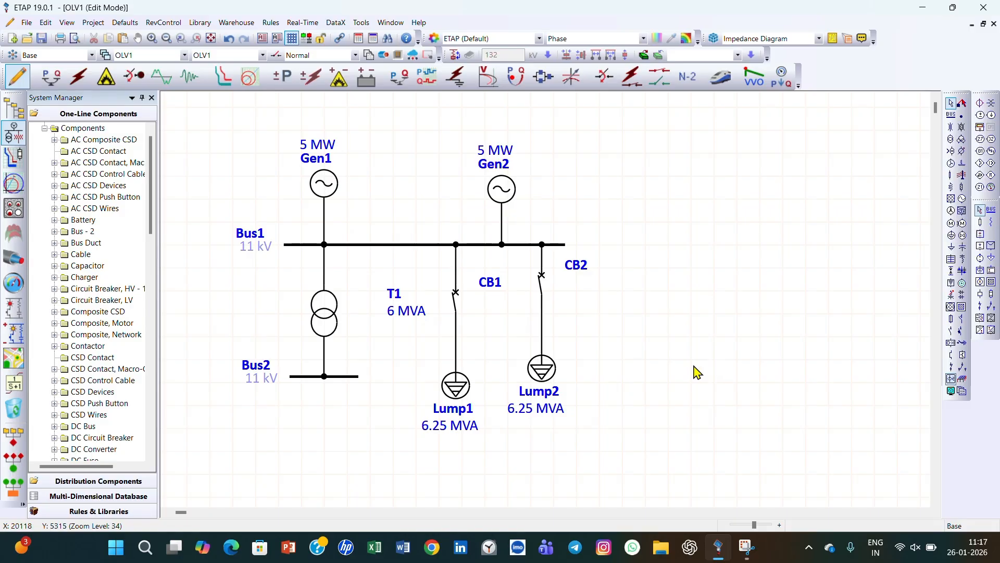
Run a load flow calculation on the network and return to edit mode
left_click(52, 76)
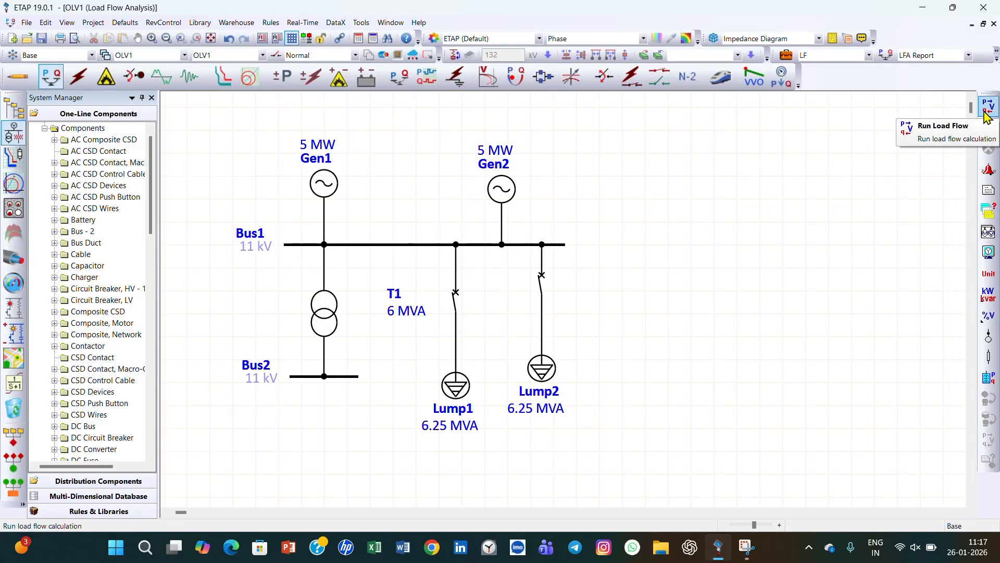
left_click(990, 112)
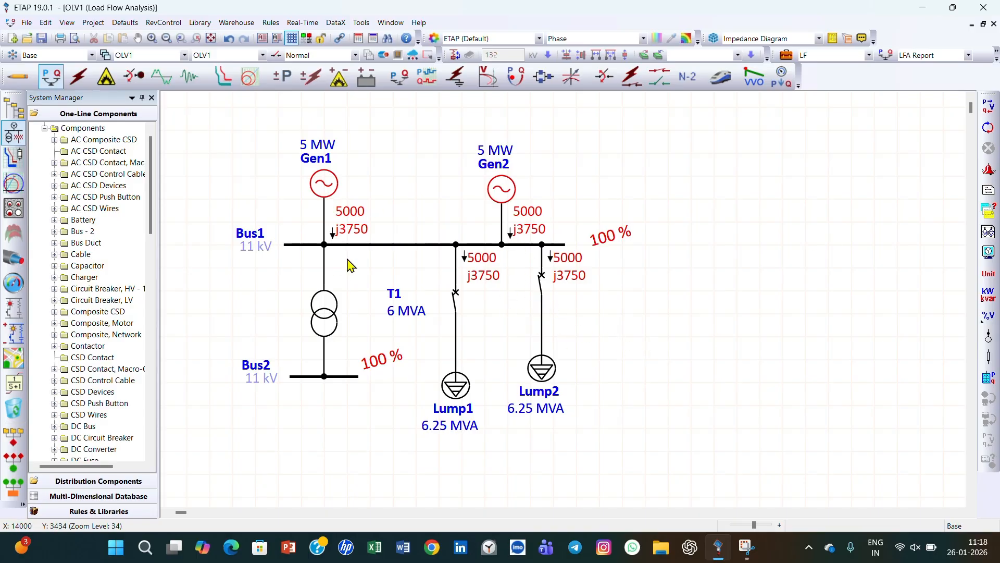
left_click(17, 77)
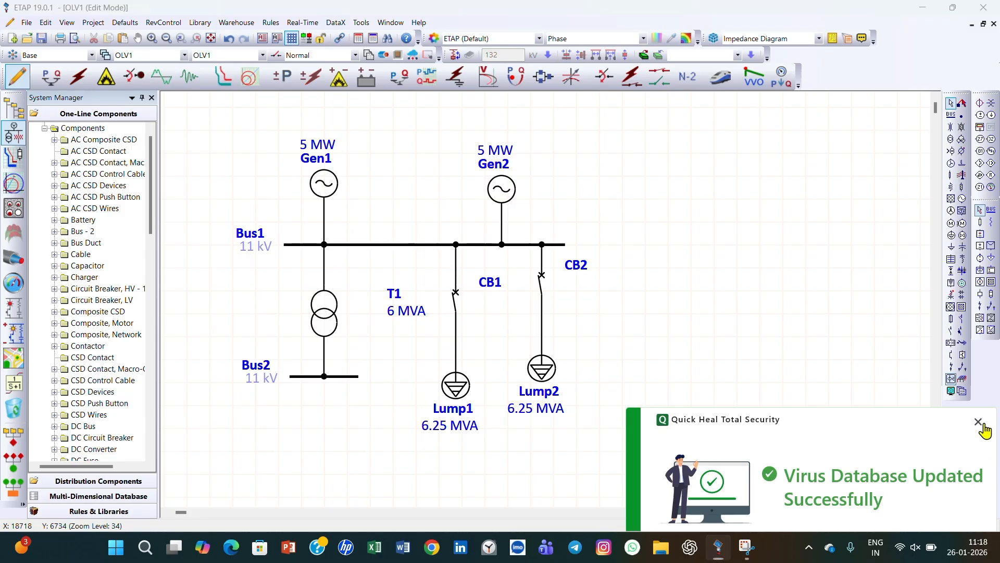
left_click(980, 422)
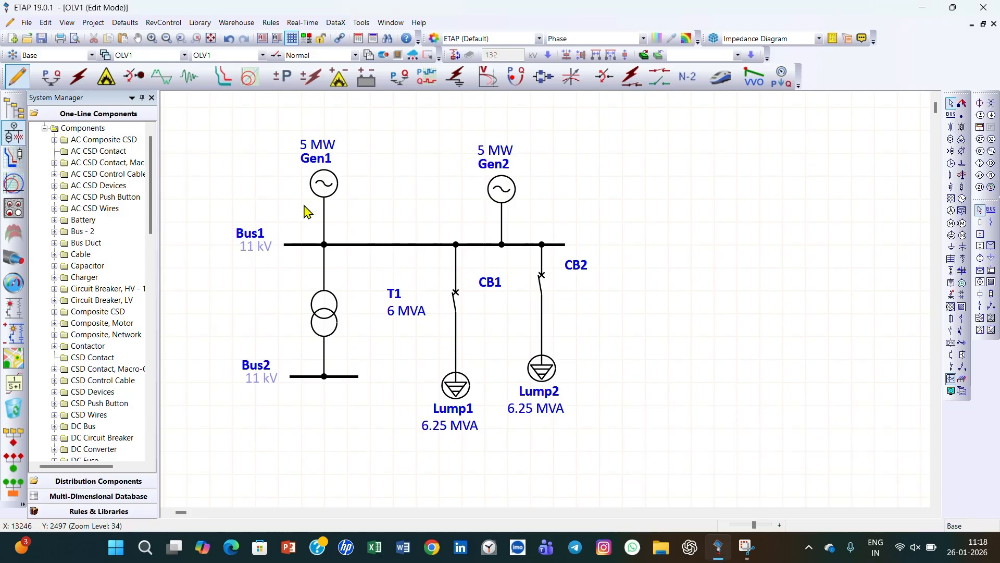
In transient stability analysis, duplicate the TSA study case under the name UFLS
left_click(197, 78)
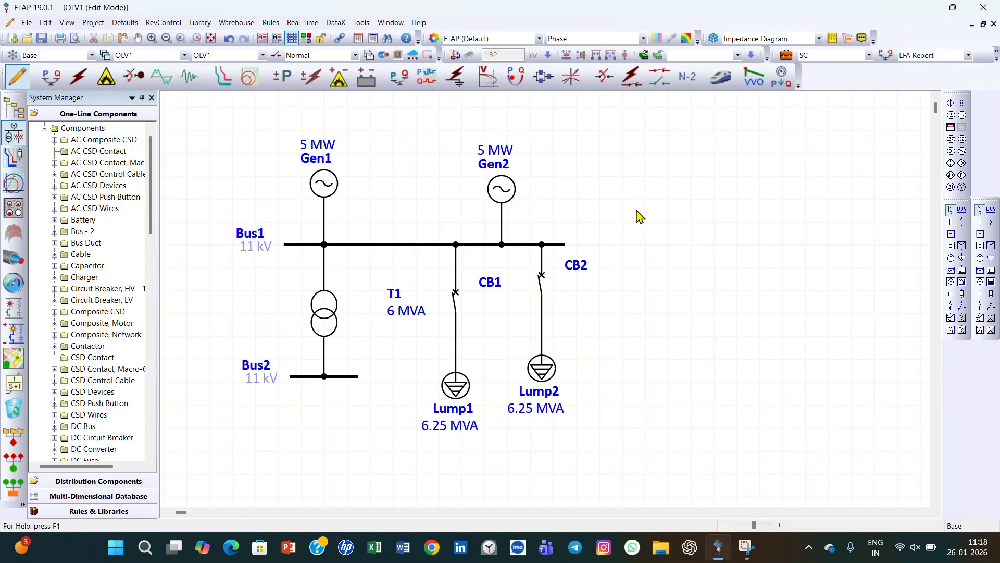
left_click(787, 56)
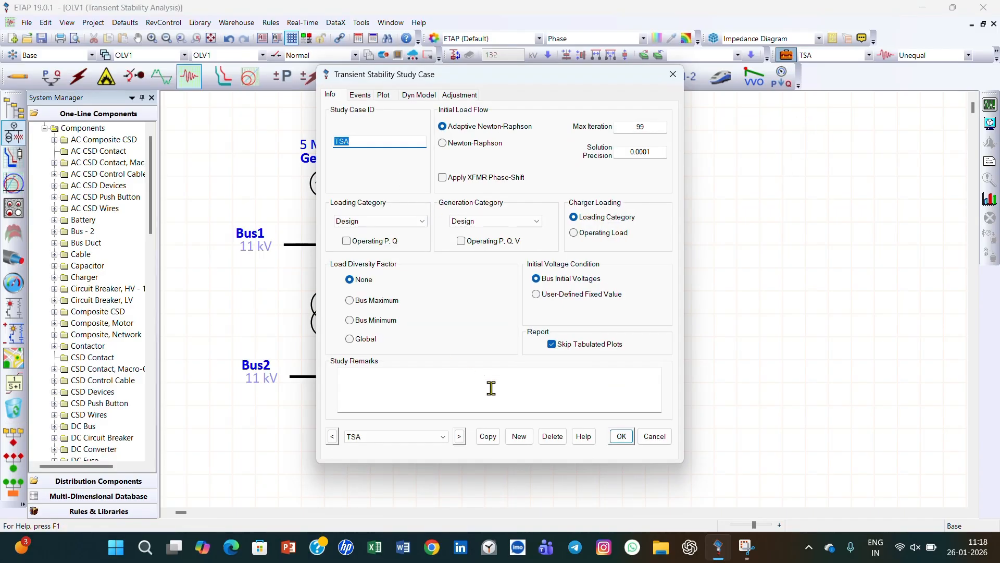
left_click(487, 447)
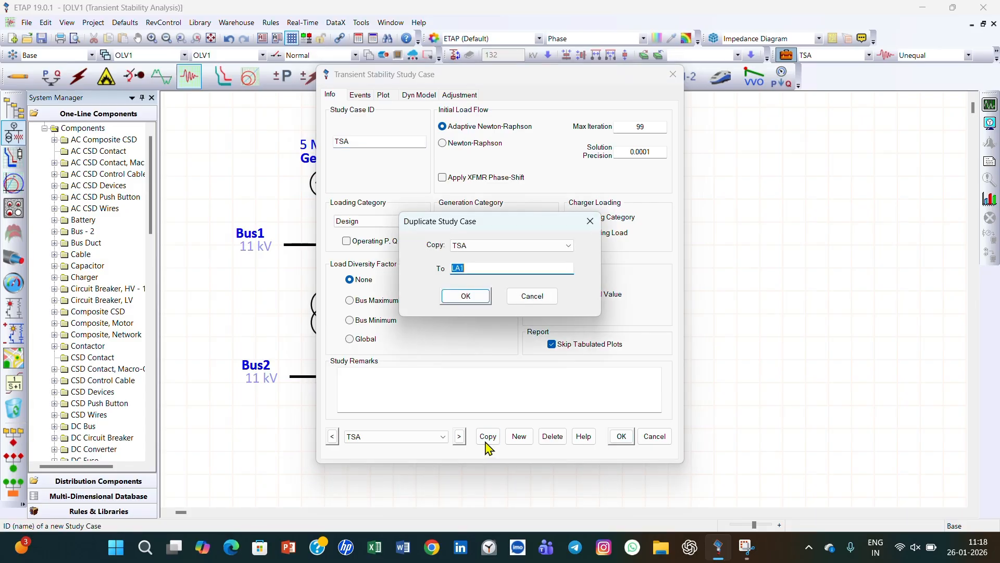
left_click_drag(474, 269, 422, 274)
left_click(465, 296)
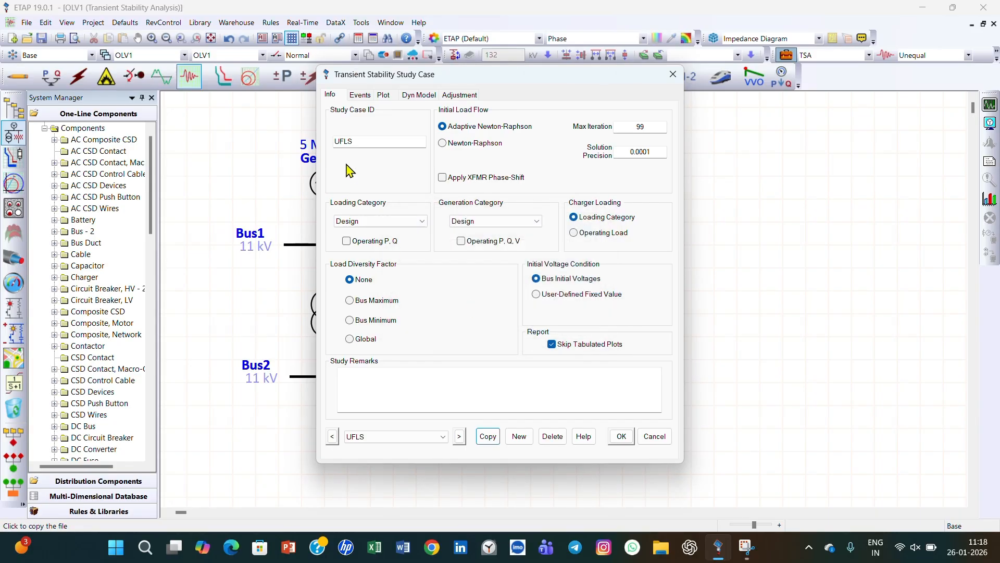
Delete the TSA FC event from the UFLS study case and rename the TSA Fault event as UFLS
left_click(364, 96)
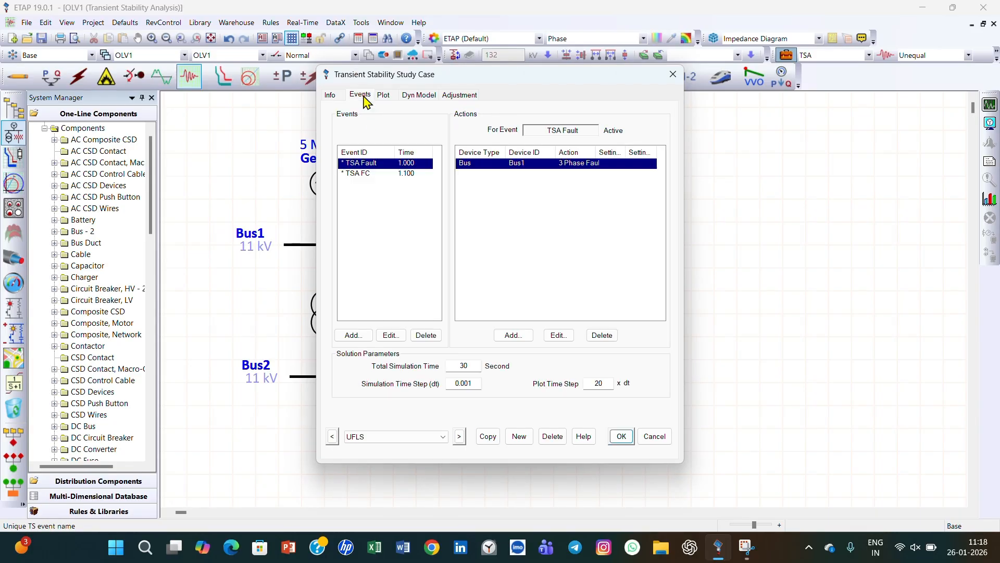
left_click(397, 174)
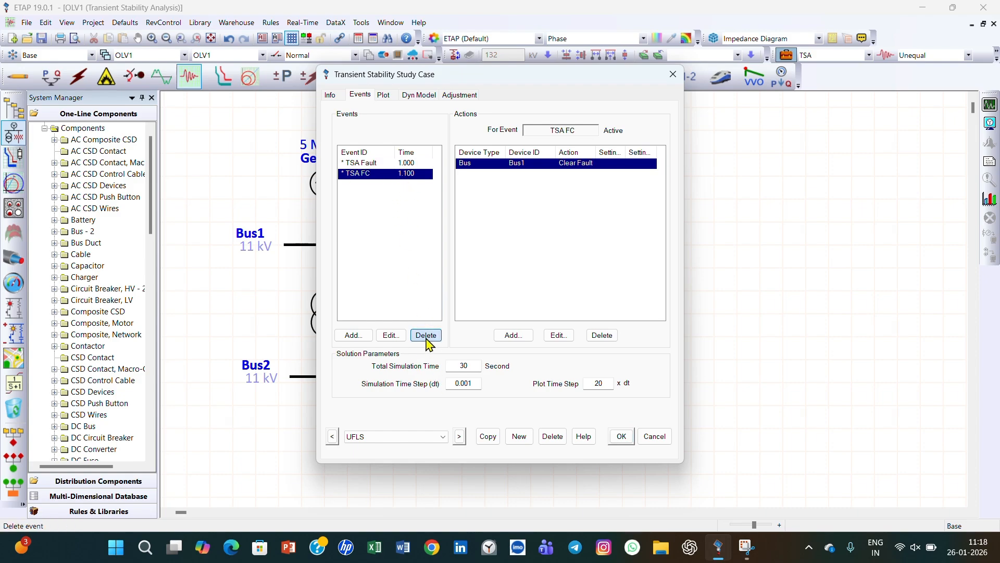
left_click(426, 337)
double_click(408, 164)
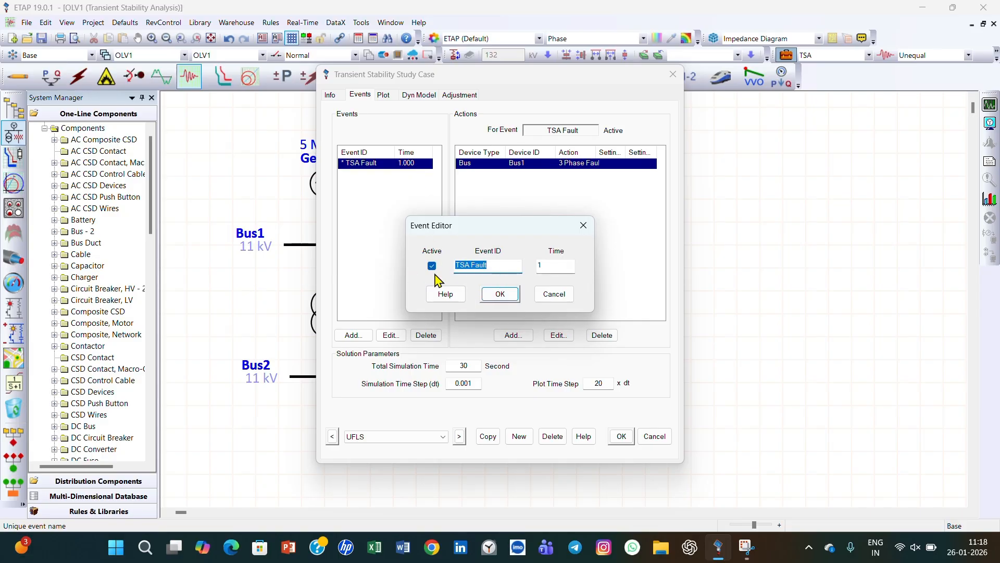
type("UFLS")
left_click(500, 294)
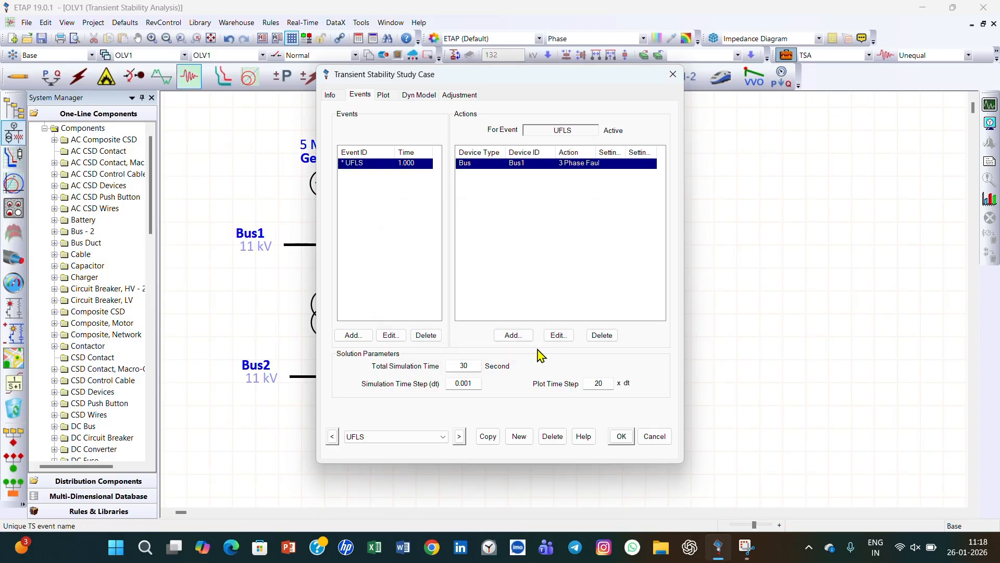
Change the UFLS event's action to device type Generator, device Gen2, action Delete, and accept the study case
left_click(558, 335)
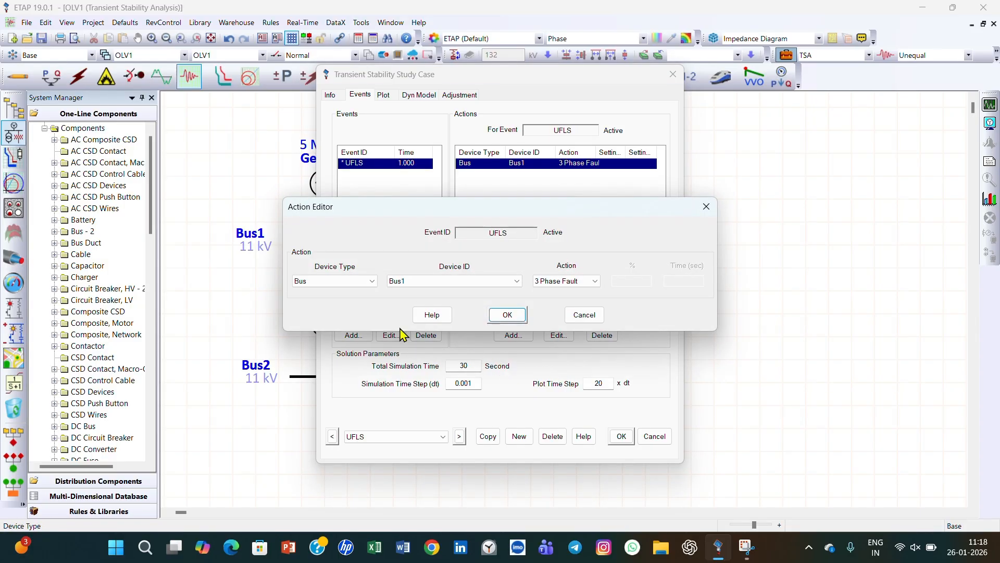
left_click(372, 282)
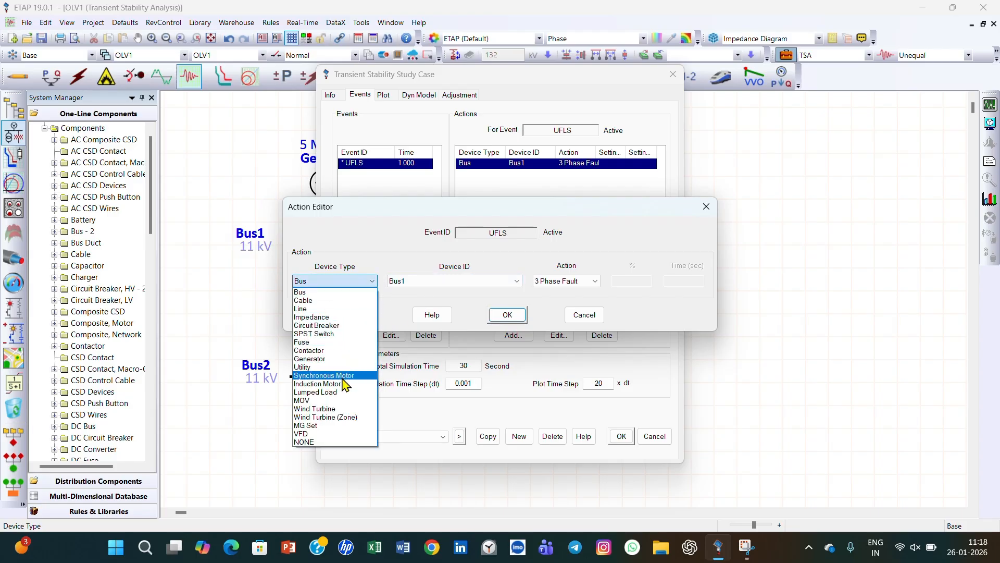
left_click(323, 358)
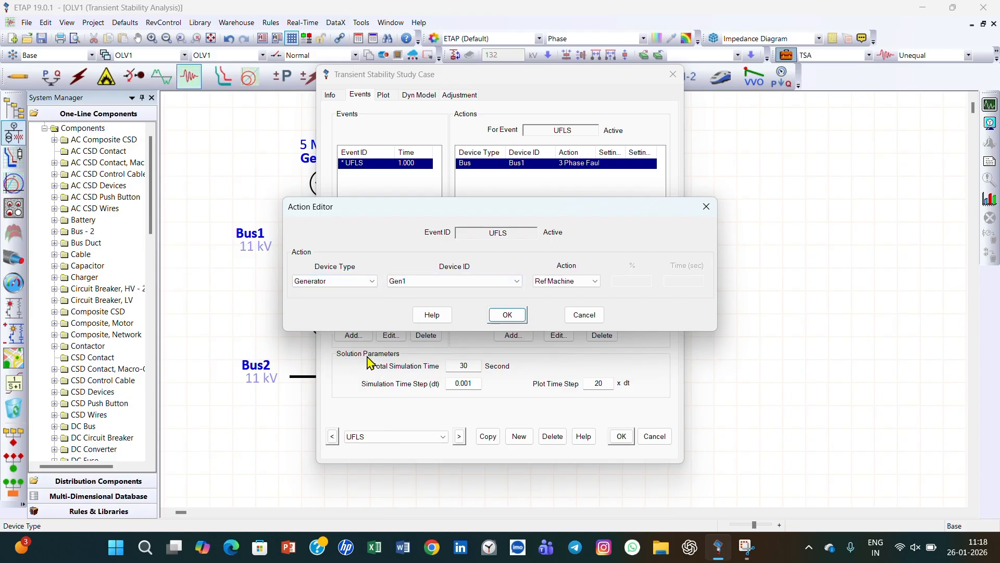
left_click(517, 282)
left_click(497, 303)
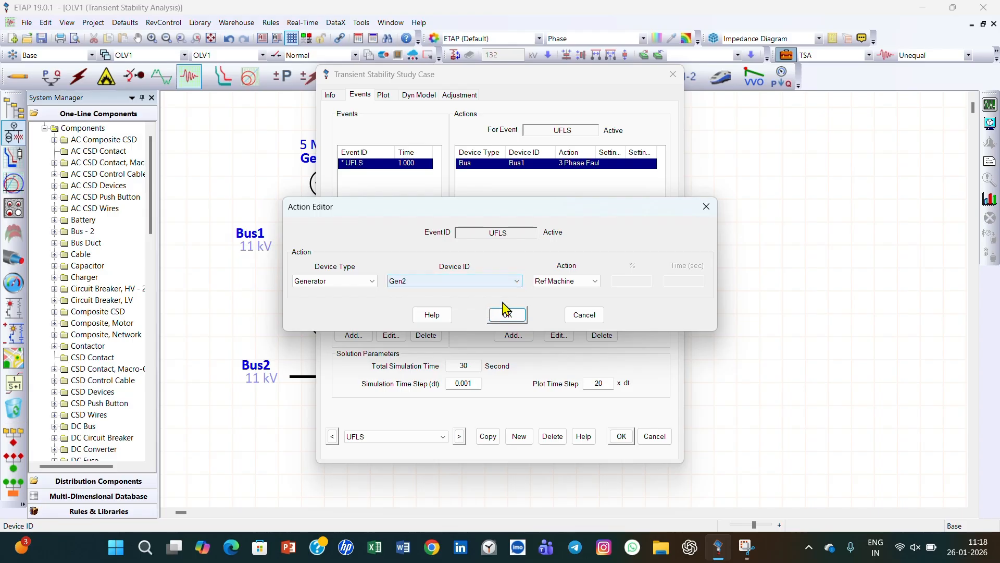
left_click(595, 281)
left_click(583, 369)
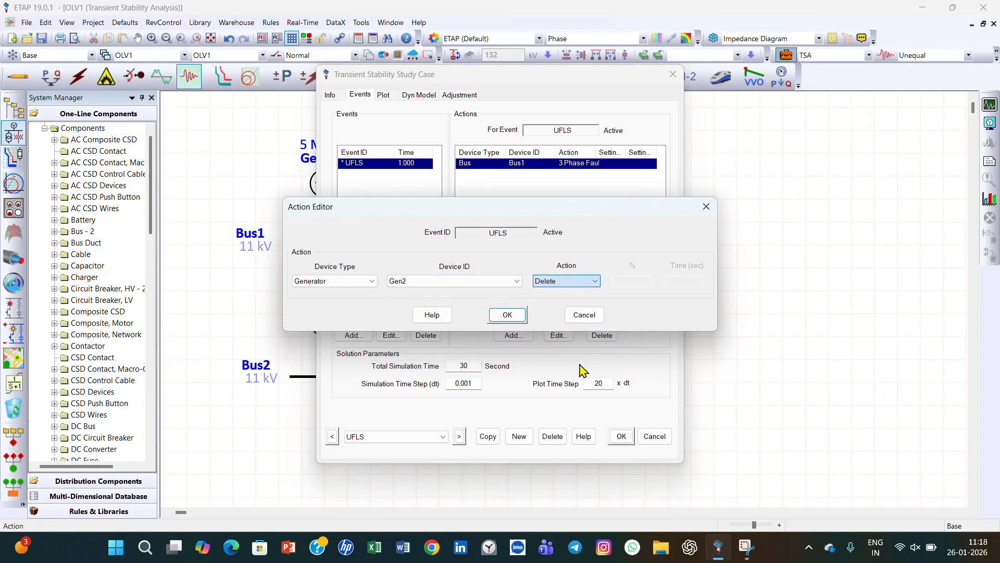
left_click(495, 314)
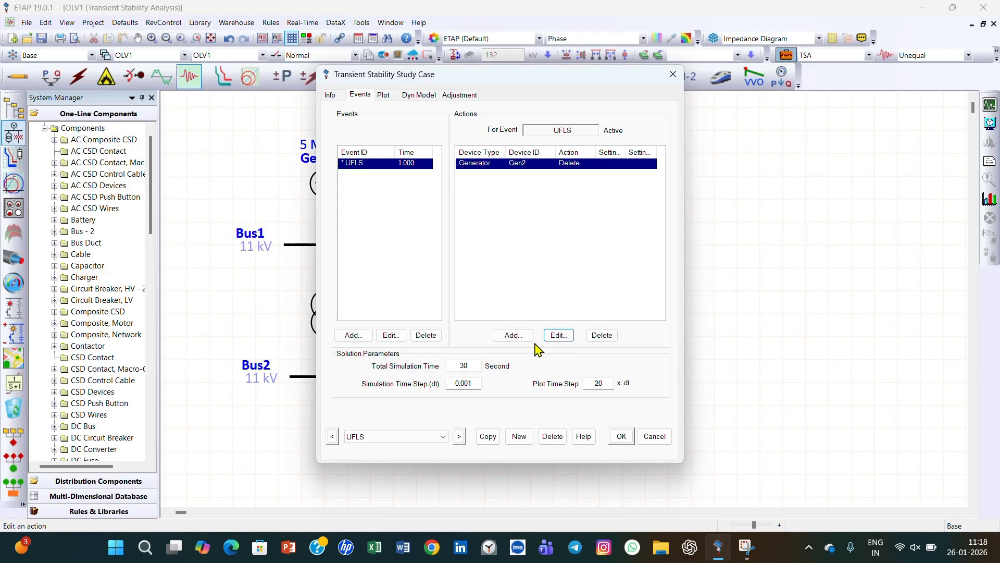
left_click(621, 439)
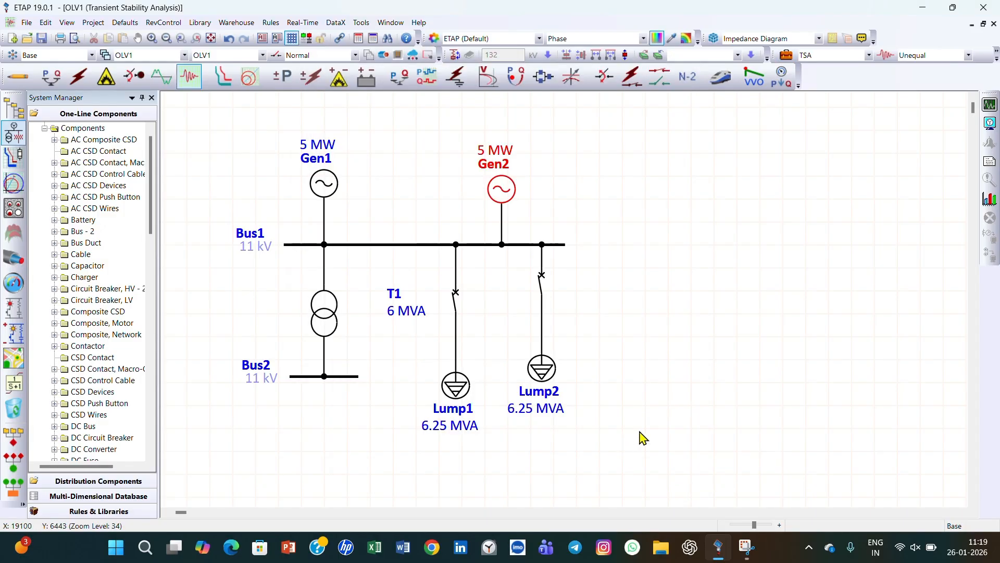
Run the transient stability calculation with a new output report named UFLS Report
left_click(968, 54)
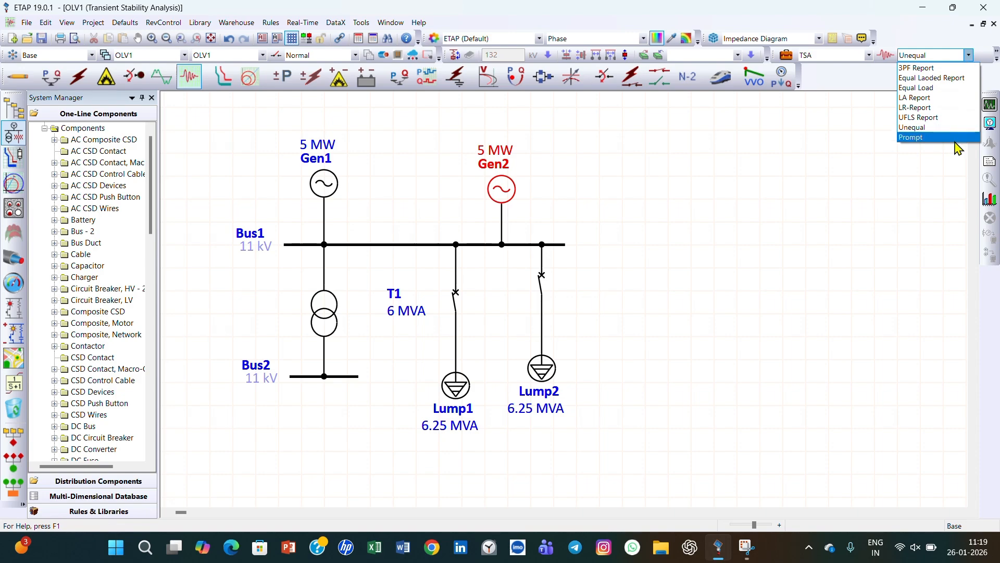
left_click(962, 137)
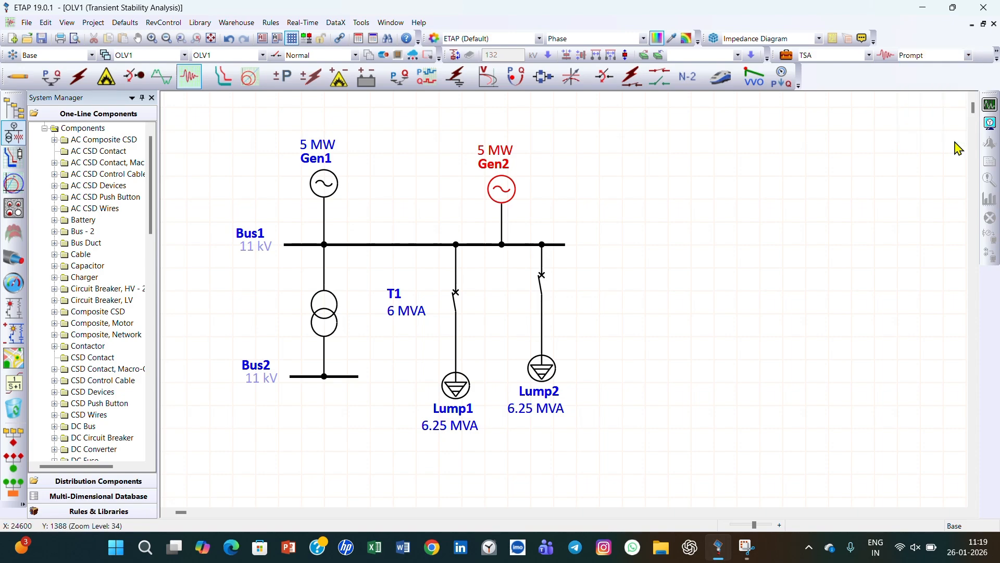
left_click(990, 106)
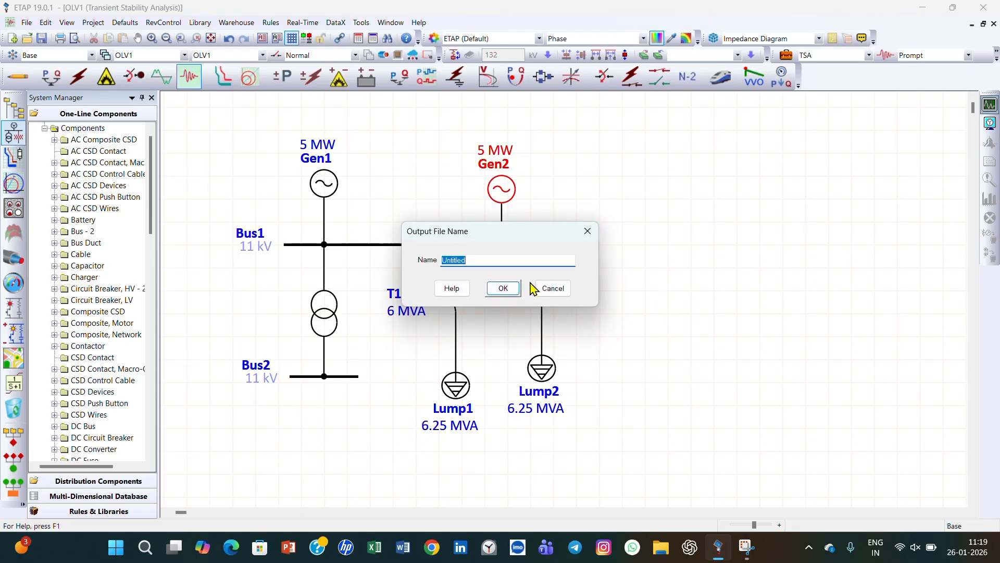
type("UFLS Report")
left_click(515, 291)
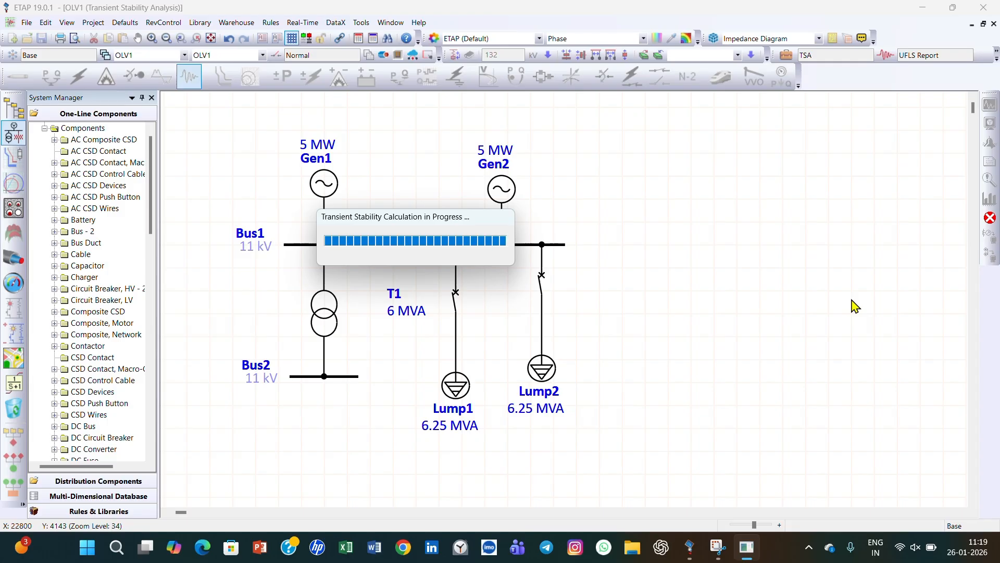
Step through the transient stability action list to the first event, then close the list
left_click_drag(594, 257, 798, 314)
left_click(912, 346)
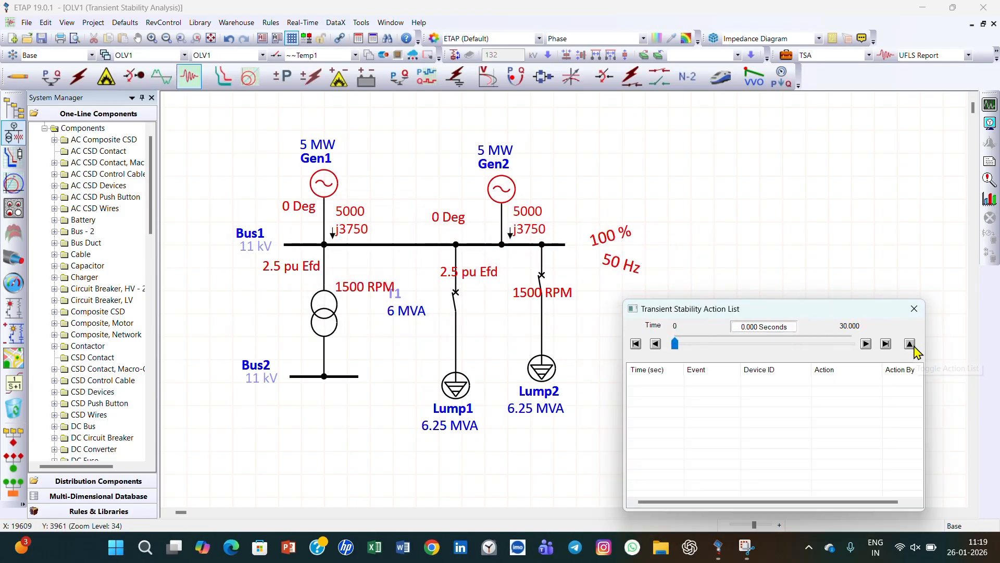
left_click(866, 344)
left_click(887, 347)
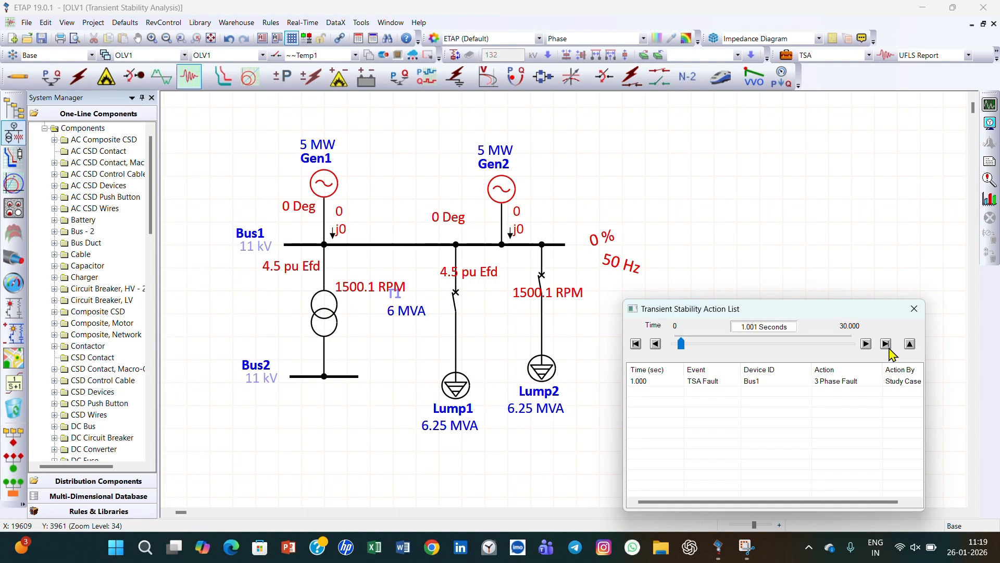
left_click(914, 308)
Run the transient stability calculation with the UFLS study case and advance the action list to 30 seconds
left_click(869, 55)
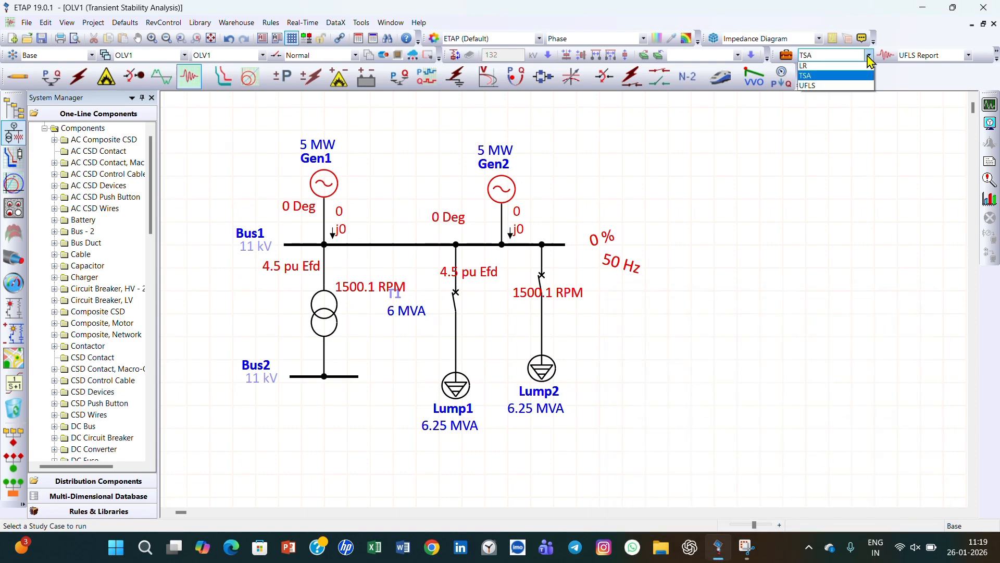
left_click(860, 108)
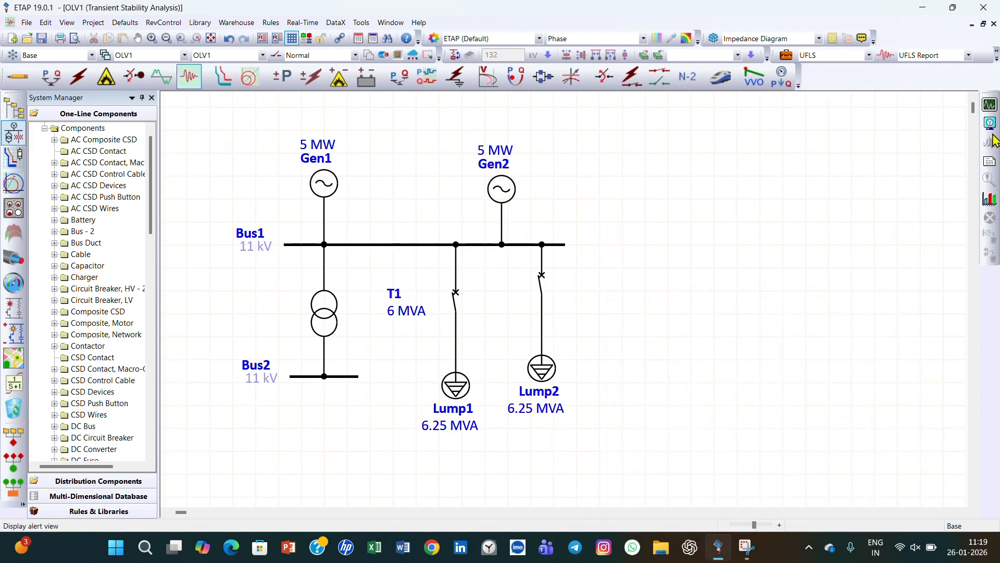
left_click(989, 111)
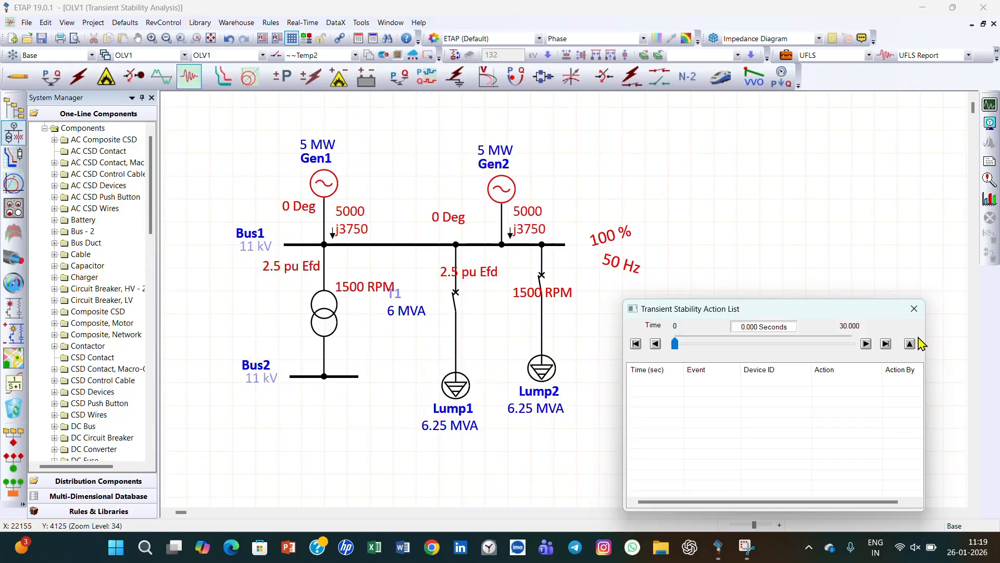
left_click(886, 344)
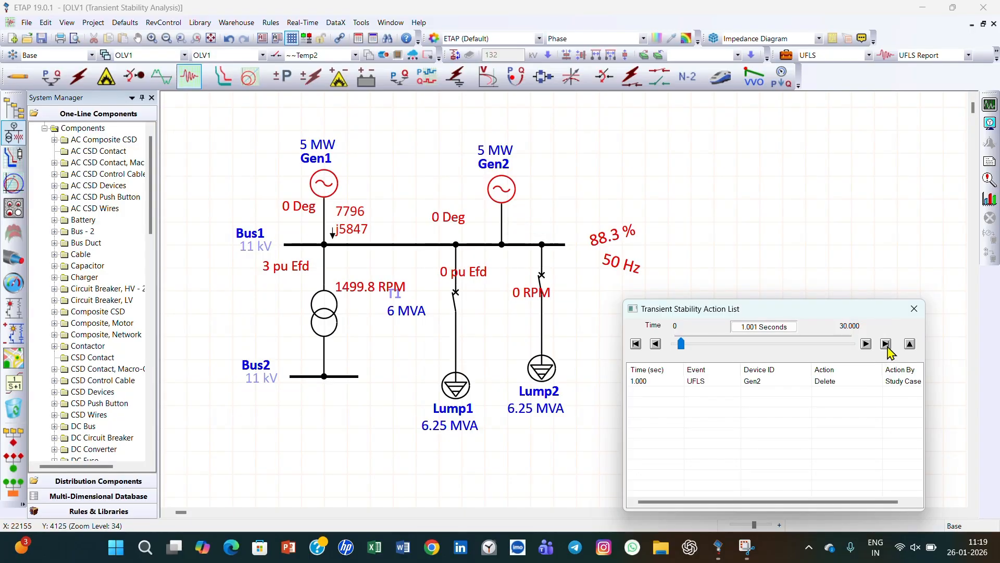
left_click(886, 344)
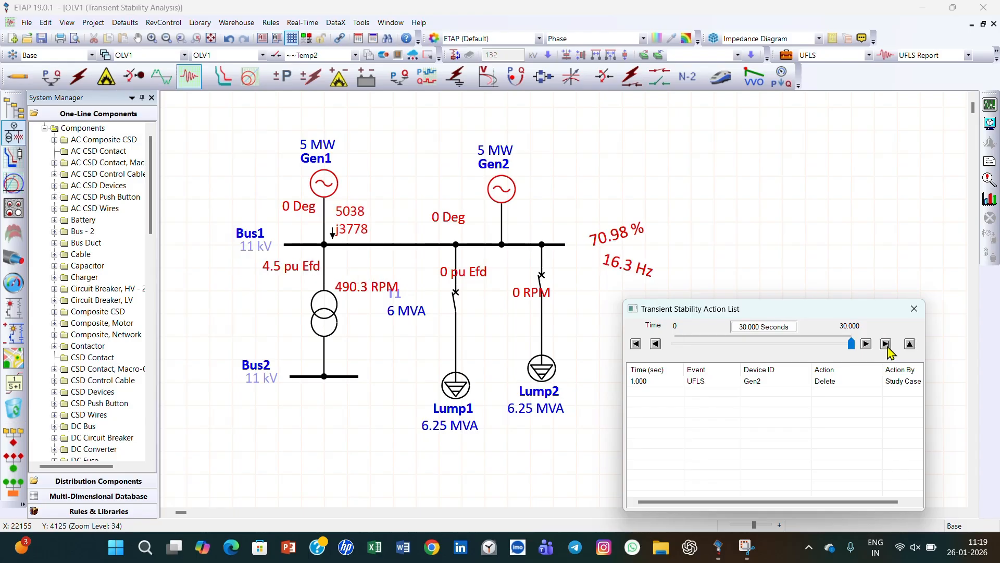
Plot Bus1 frequency and voltage from the UFLS Report in Plot Manager without restoring the last session's plots
left_click(986, 205)
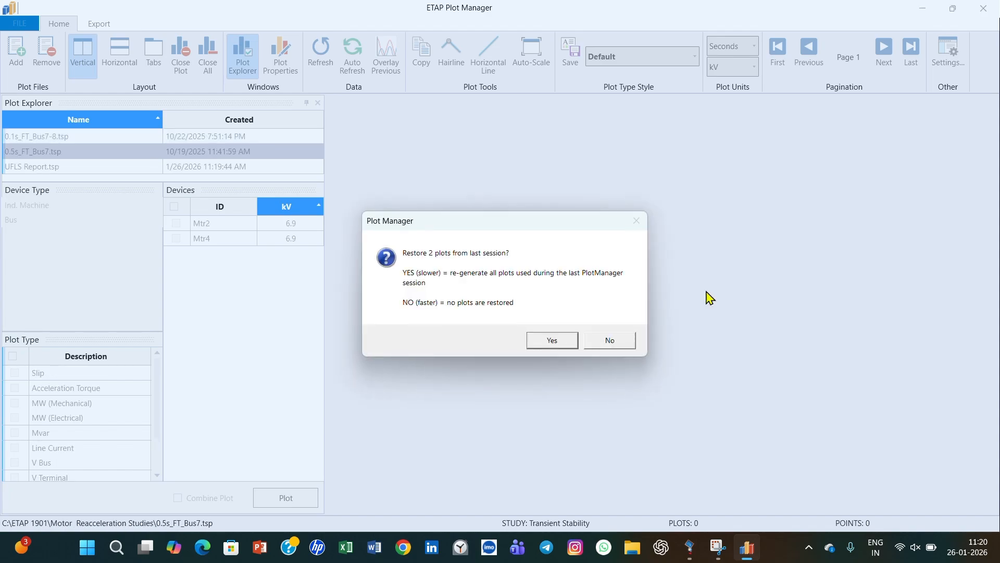
left_click(615, 341)
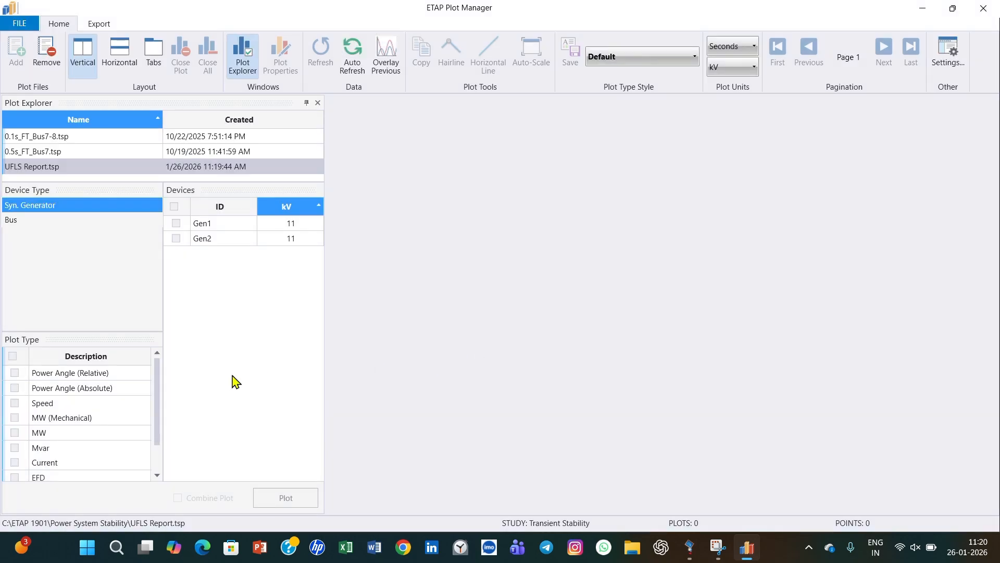
left_click(47, 219)
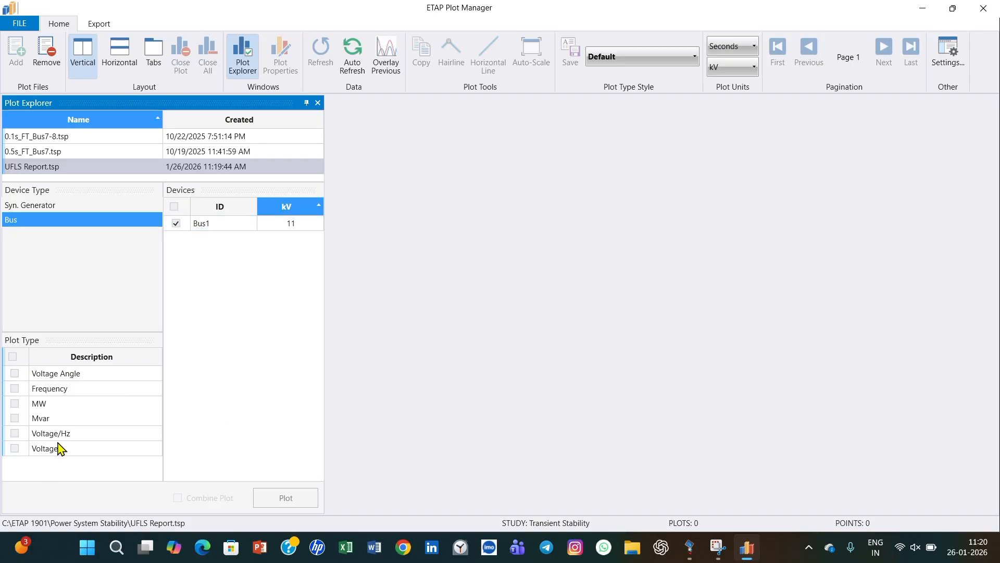
left_click(67, 390)
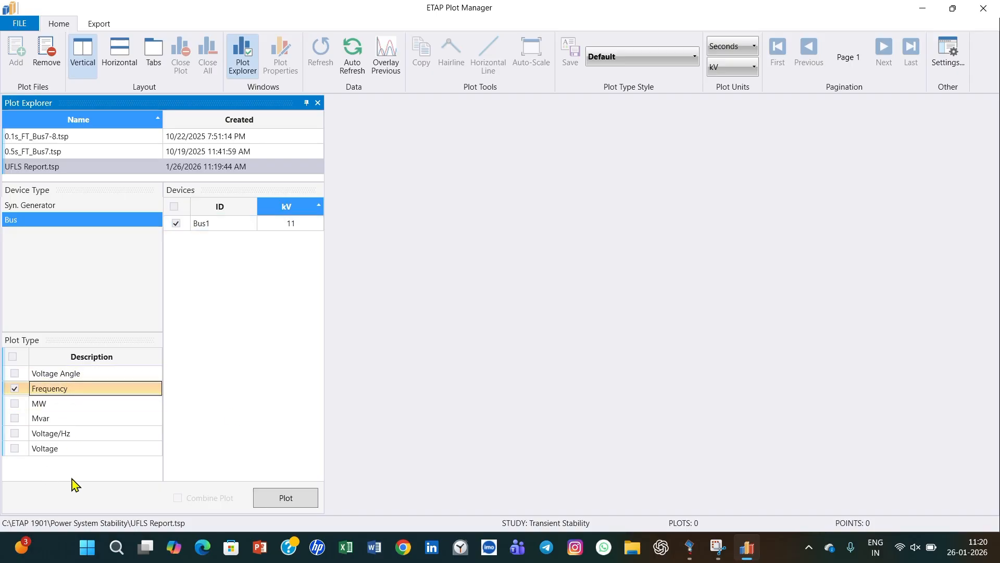
left_click(73, 451)
left_click(282, 500)
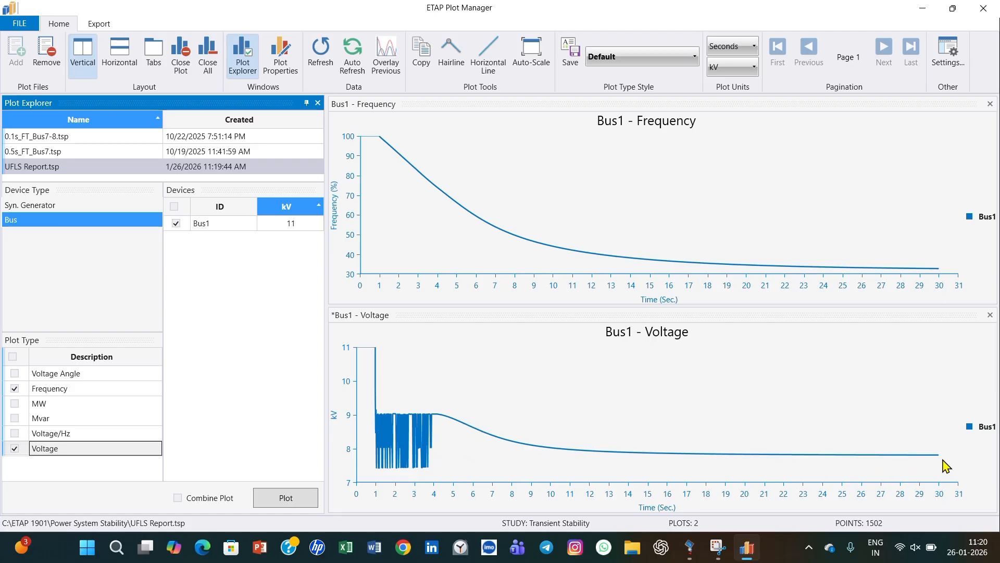
Change the vertical unit of the Bus1 voltage plot to % and acknowledge the change
left_click(750, 72)
left_click(748, 98)
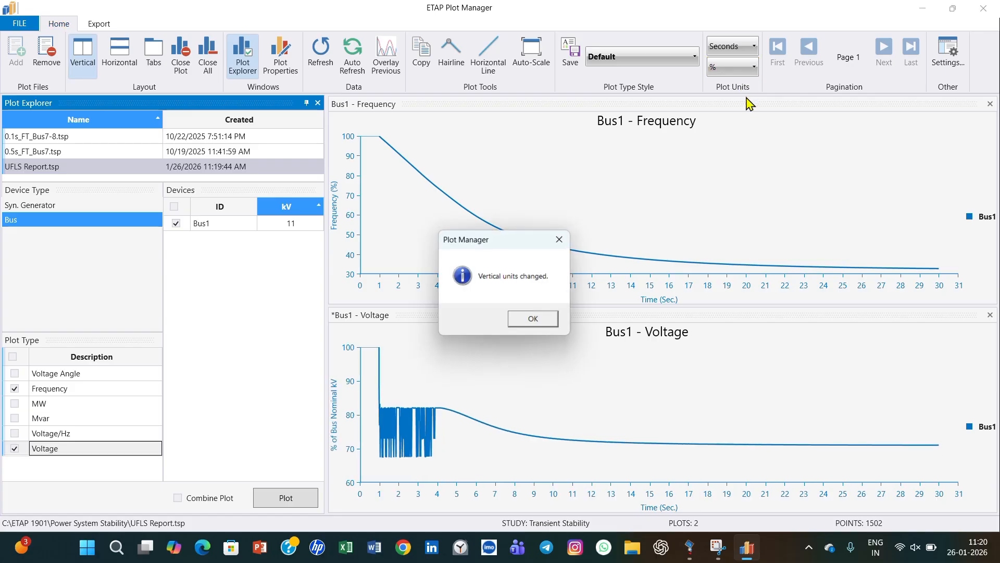
left_click(527, 329)
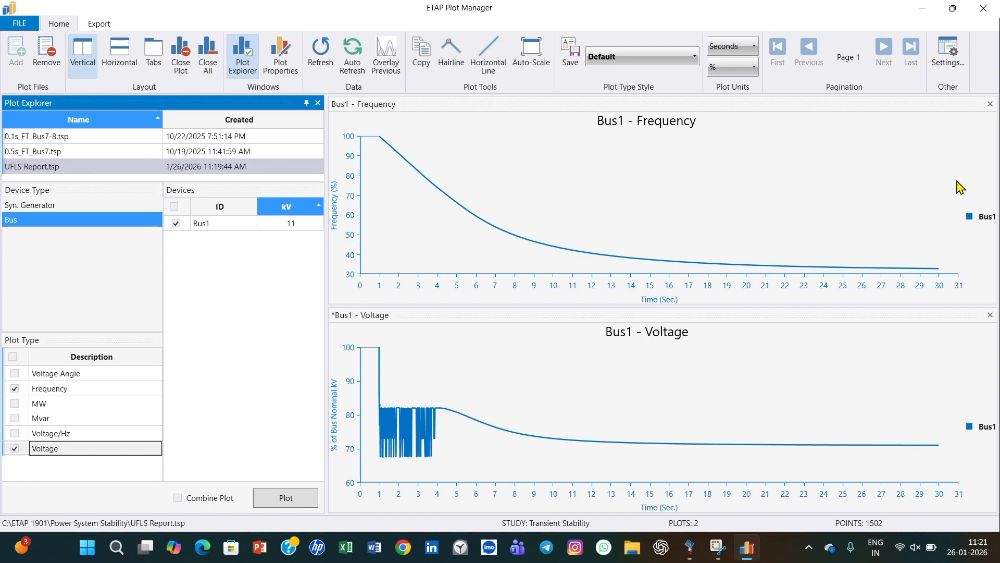
Close the Bus1 frequency and voltage plots, Plot Manager and the transient stability action list
left_click(990, 104)
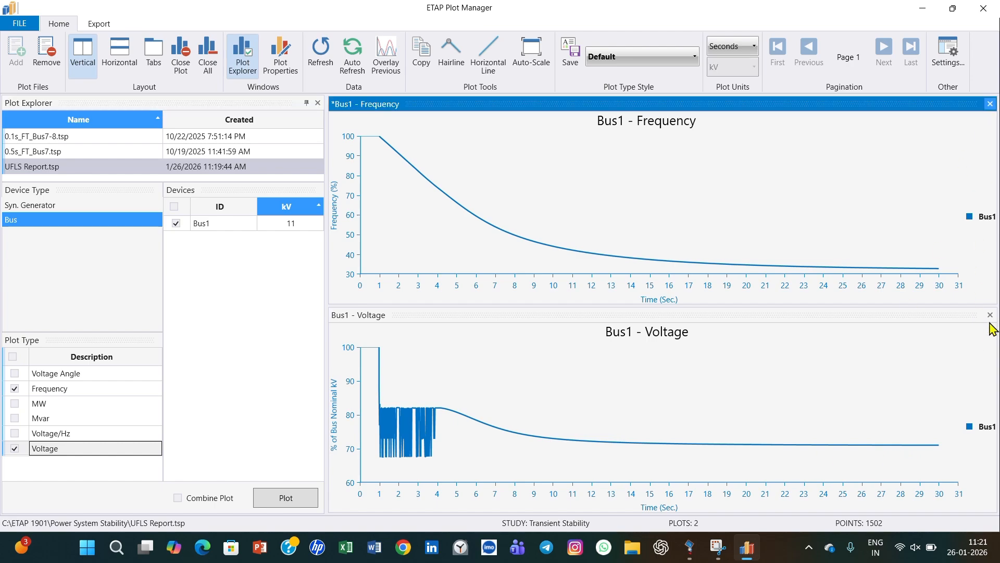
left_click(989, 104)
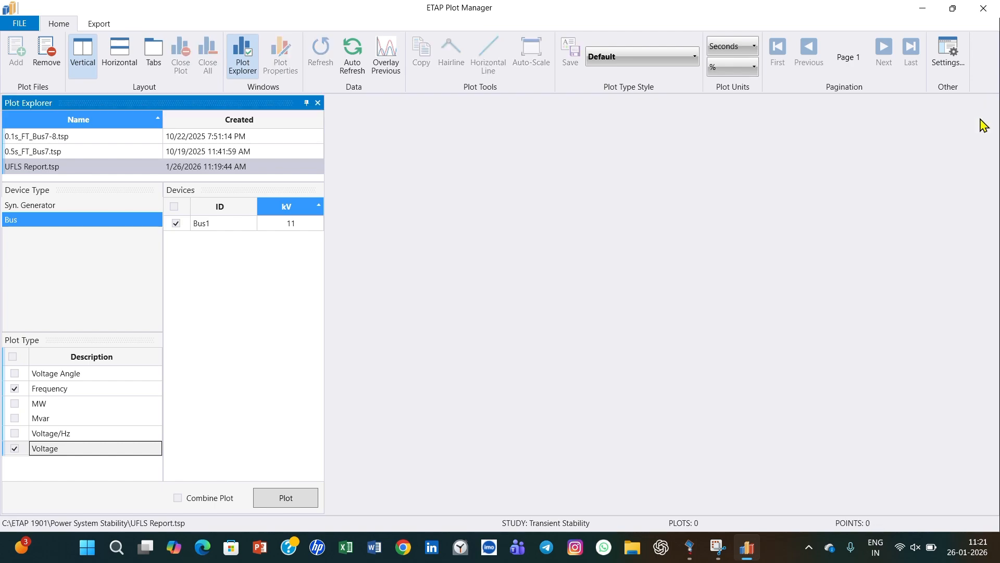
left_click(984, 8)
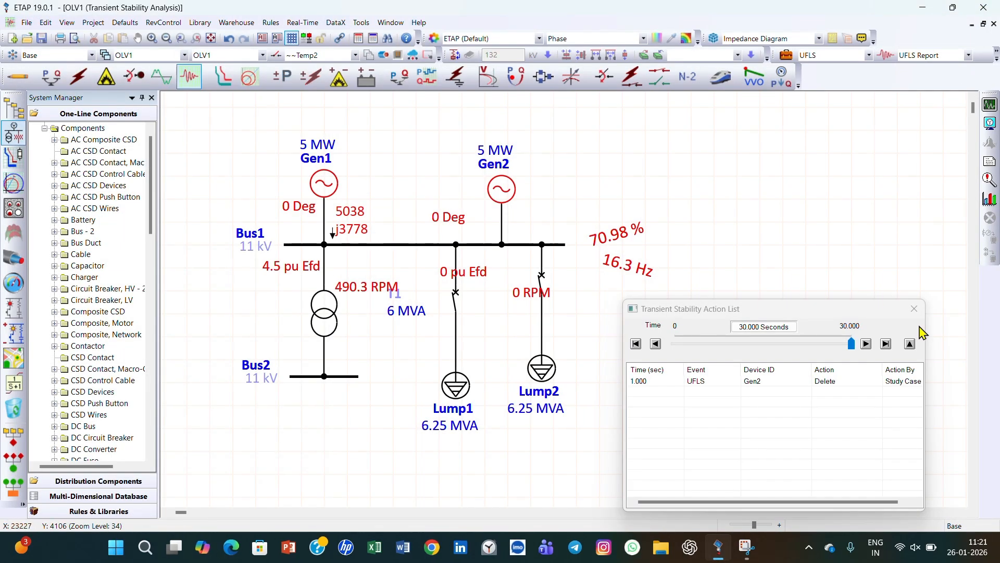
left_click(915, 309)
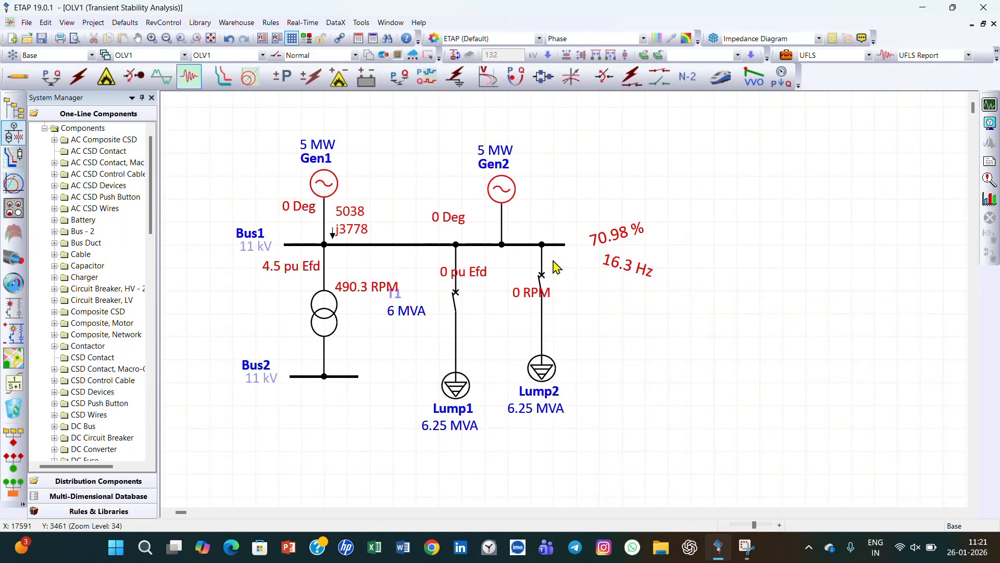
In edit mode, place a potential transformer connected to Bus1 and a frequency relay (81) connected to the transformer's free end
left_click(18, 83)
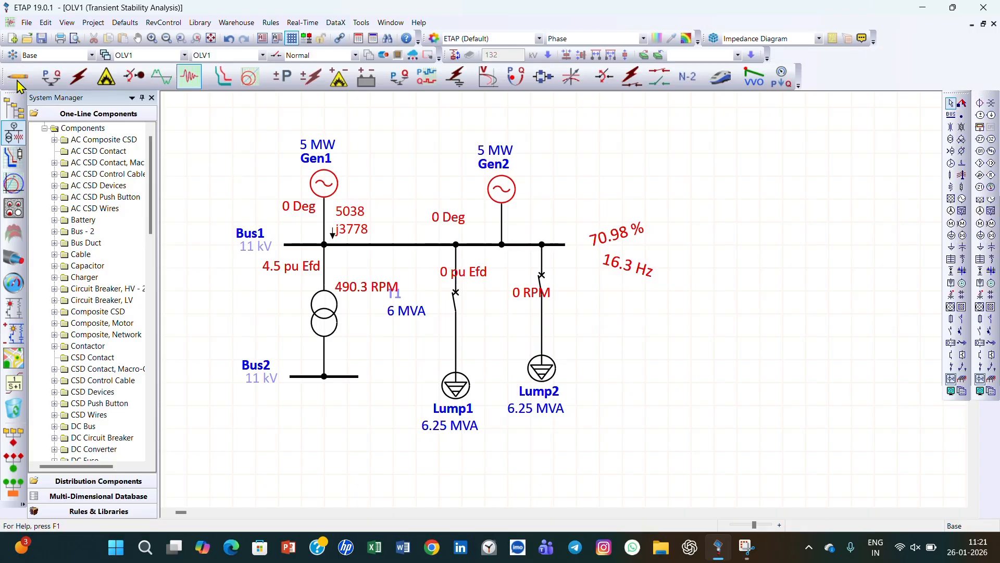
left_click(992, 108)
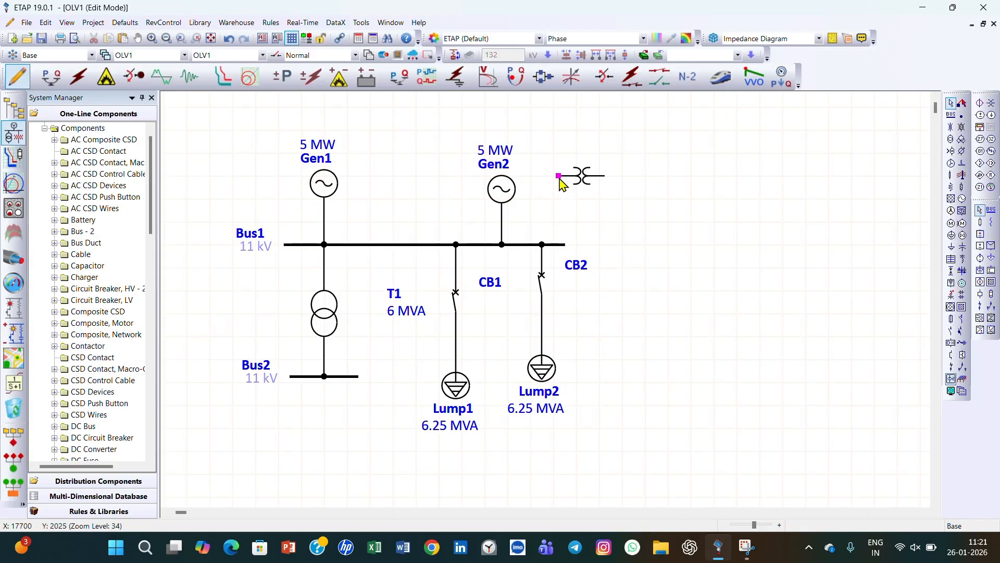
left_click_drag(559, 176, 530, 249)
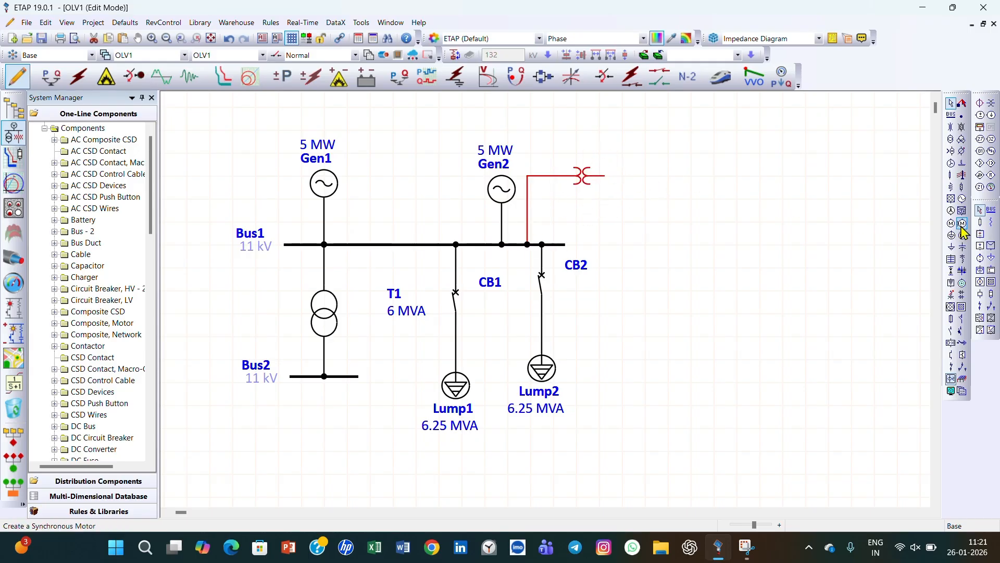
left_click(982, 155)
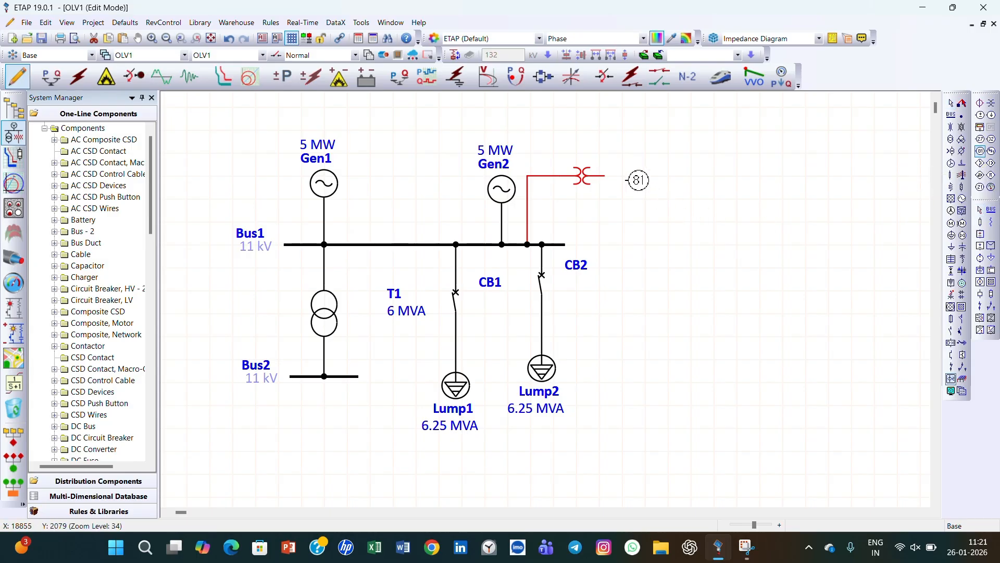
left_click_drag(619, 178, 662, 176)
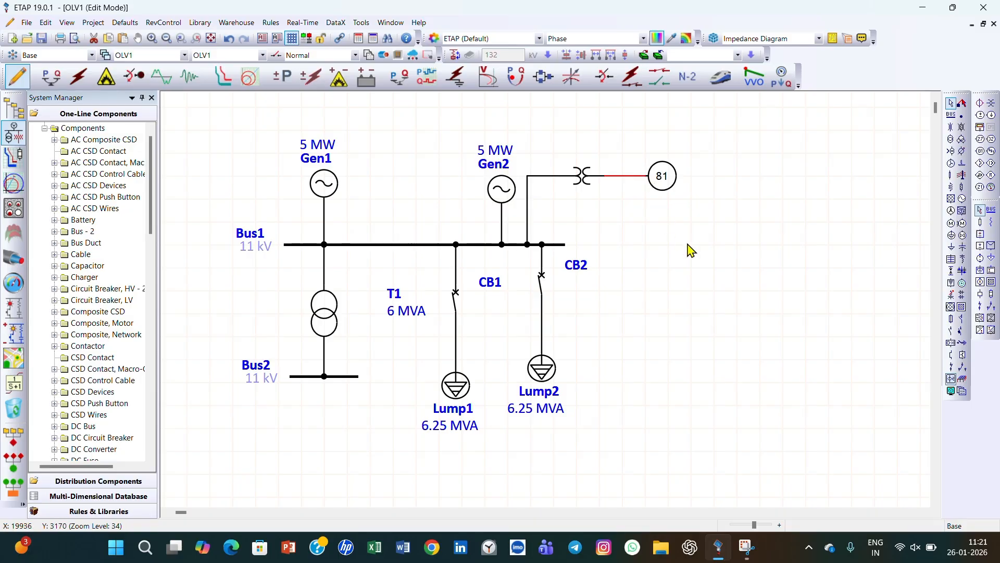
Add an underfrequency control interlock to the frequency relay with a setting of 5 % Hz/sec
double_click(661, 177)
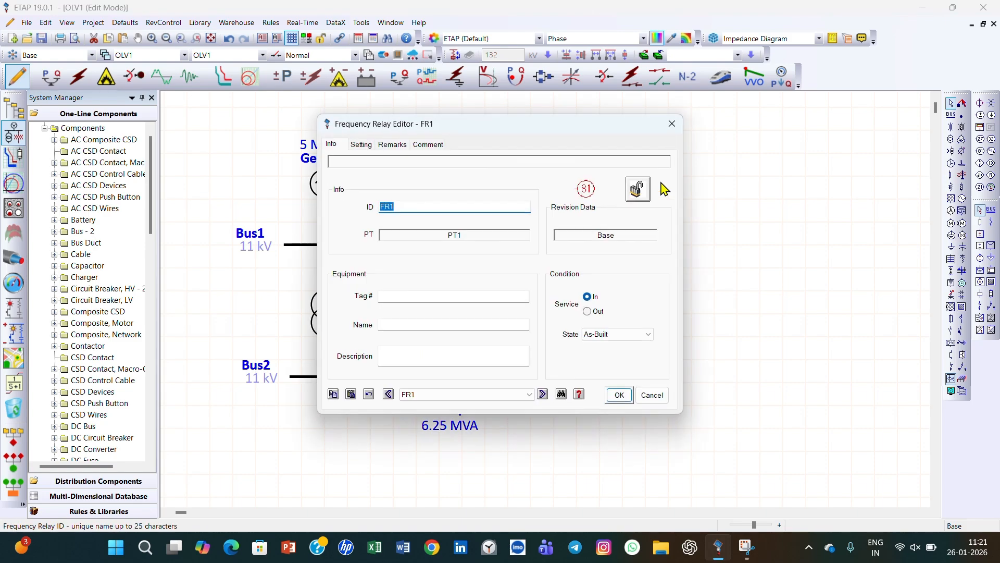
left_click(358, 148)
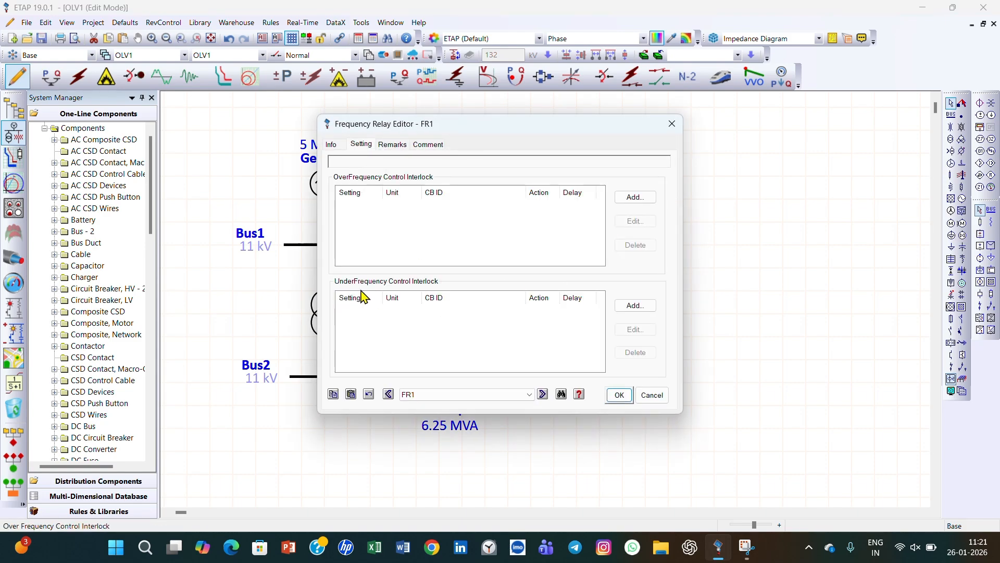
left_click(635, 306)
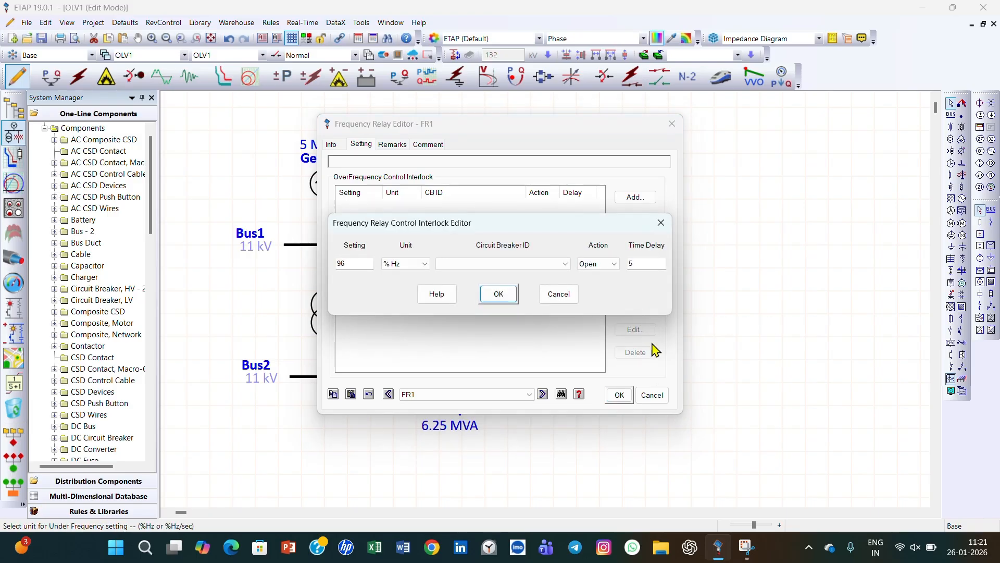
double_click(365, 263)
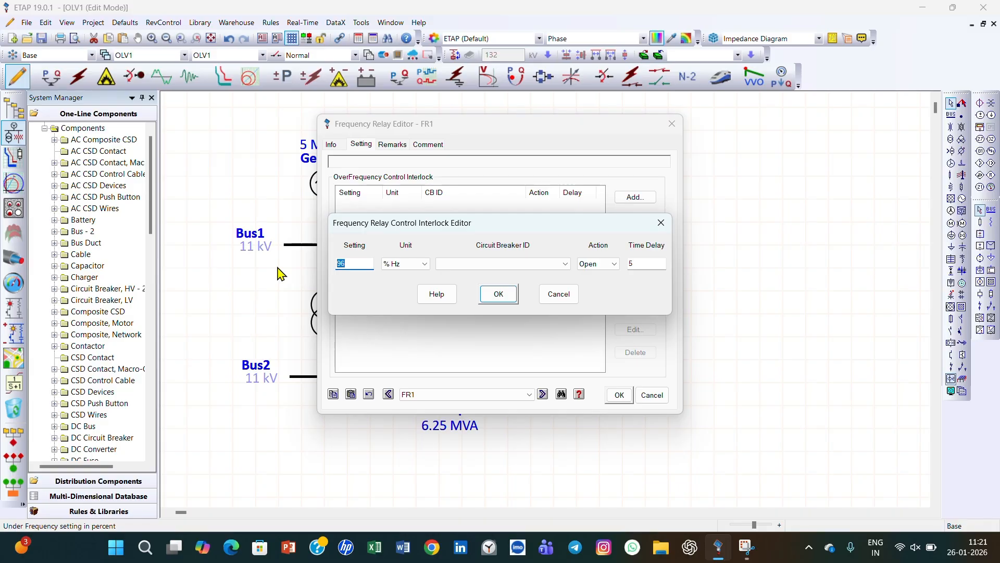
left_click(424, 265)
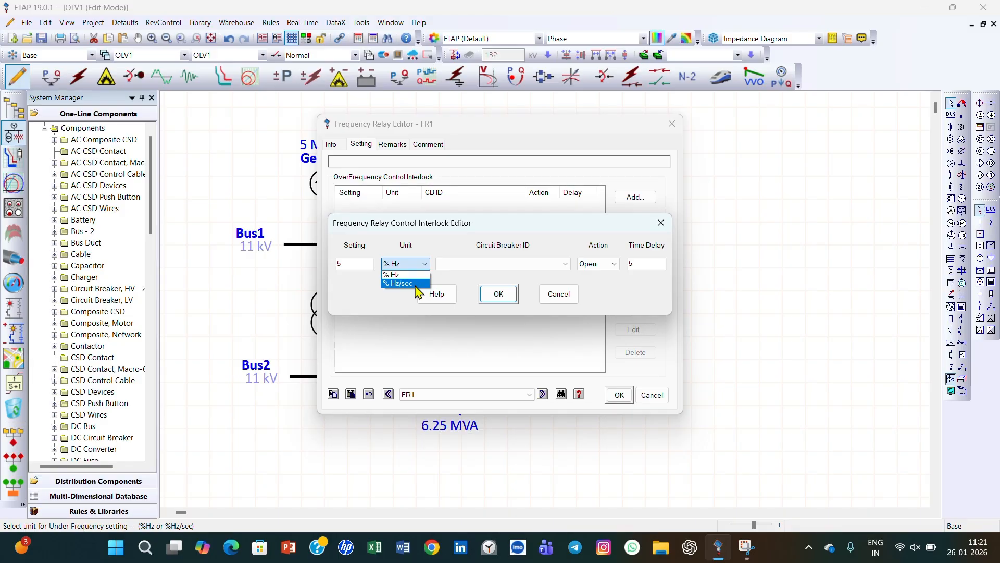
left_click(417, 284)
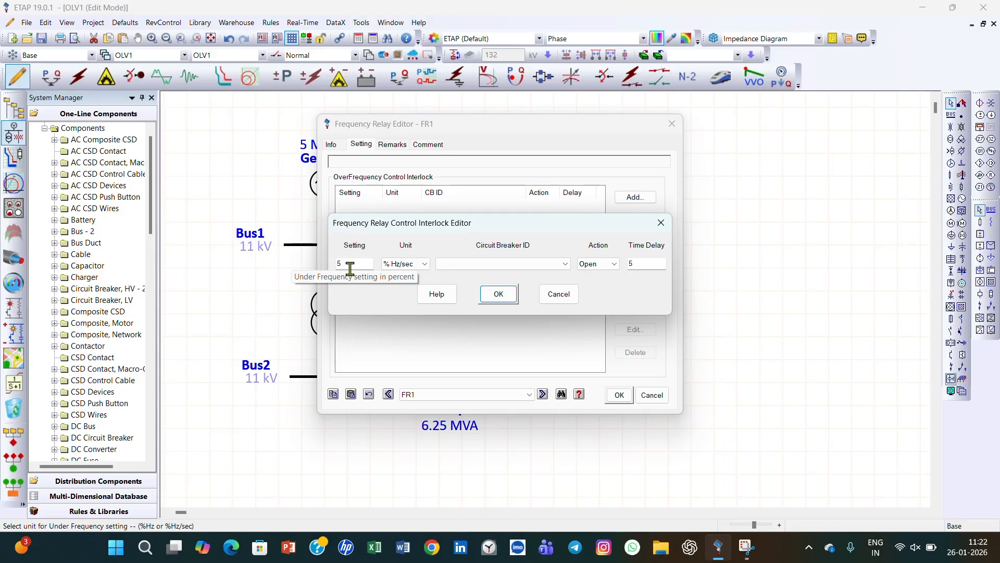
Set the interlock to open CB2 with a time delay of 0.2 s and accept the frequency relay settings
left_click(565, 264)
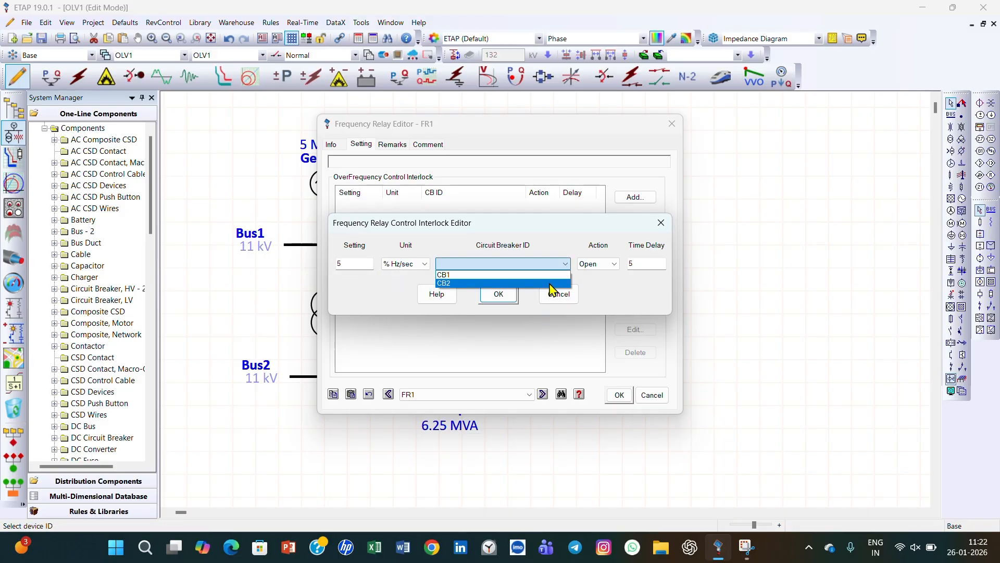
left_click(552, 284)
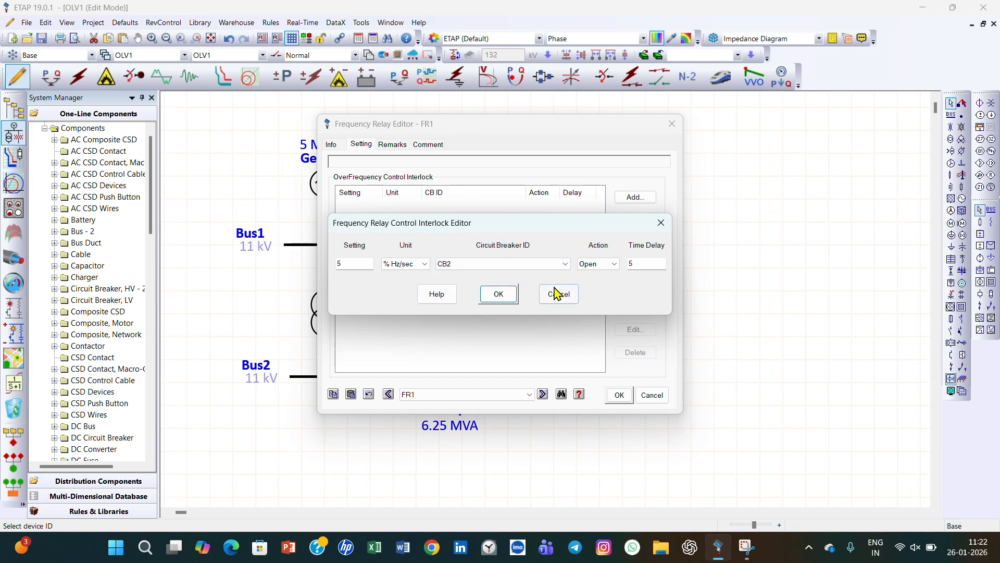
left_click(633, 264)
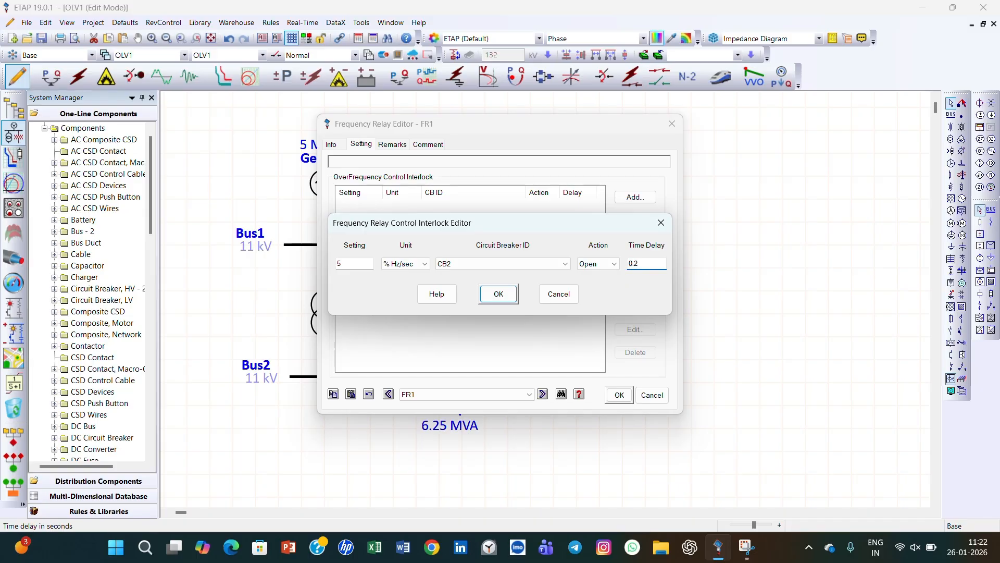
left_click(500, 293)
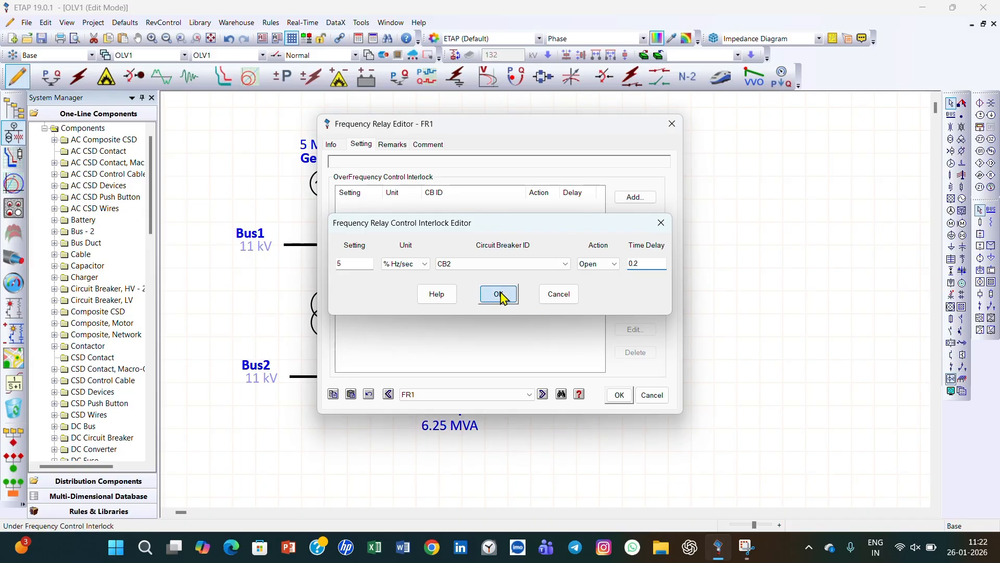
left_click_drag(572, 128, 732, 178)
left_click(780, 445)
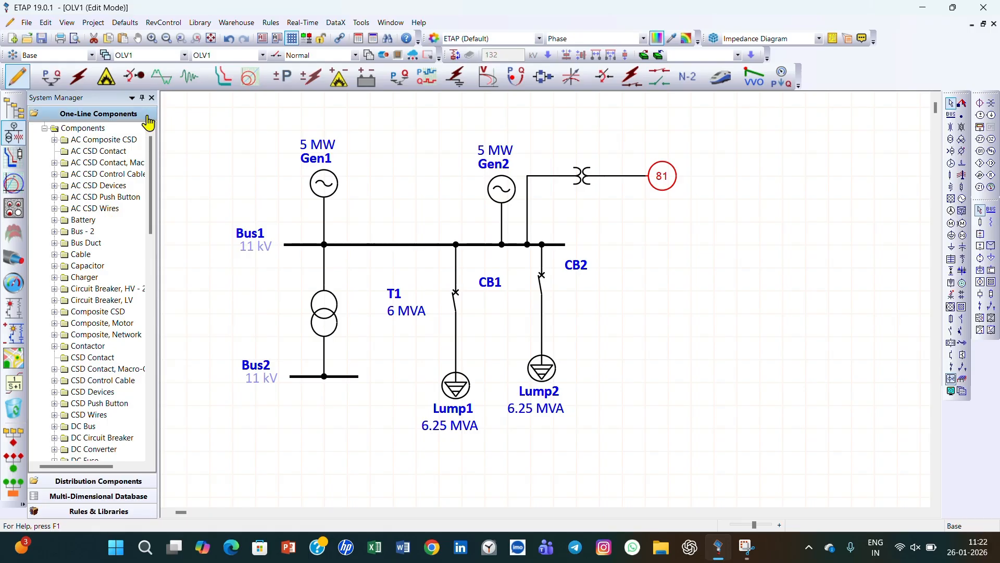
Run the transient stability analysis with the UFLS study case and advance the action list through each event to the end of the simulation
left_click(190, 78)
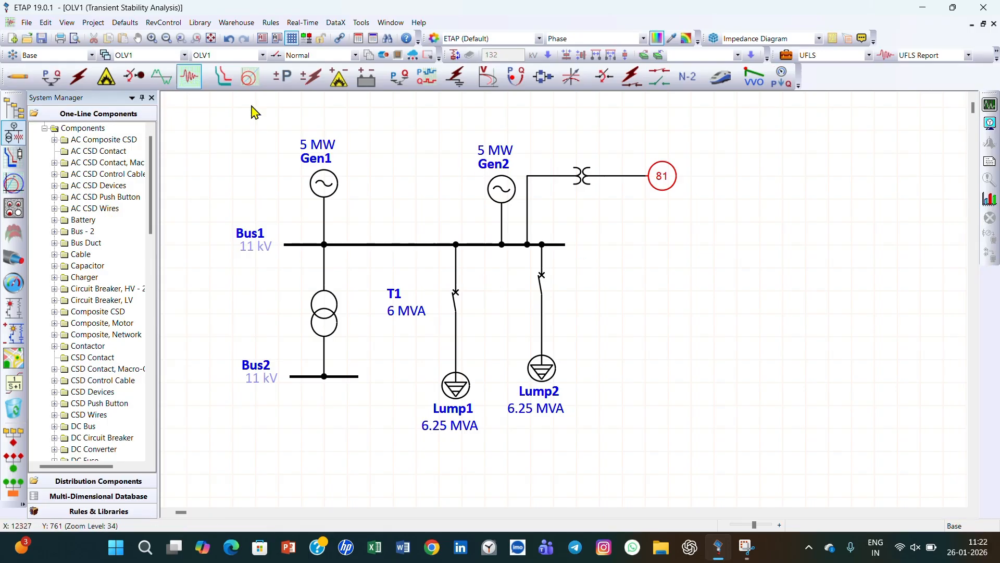
left_click(989, 105)
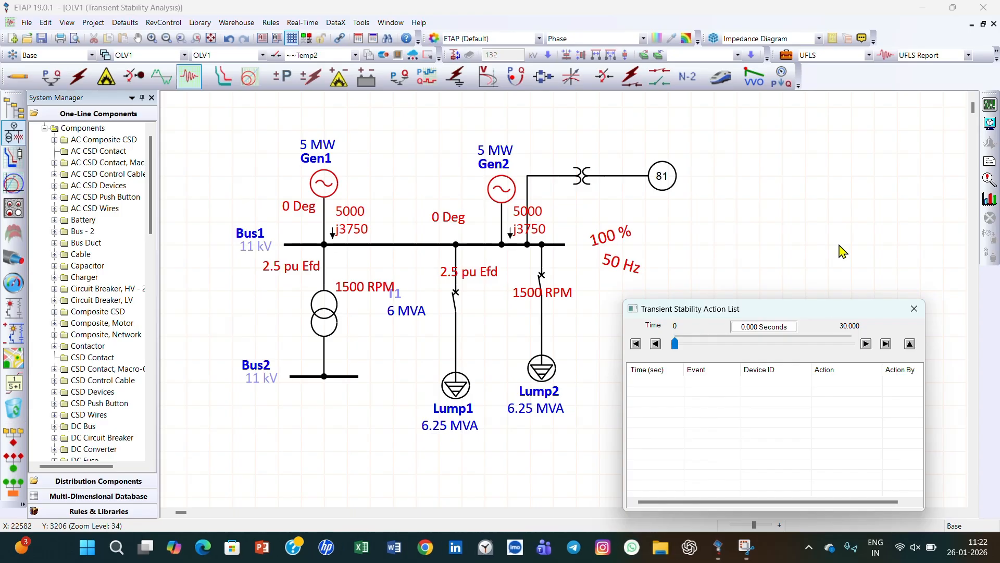
left_click(885, 344)
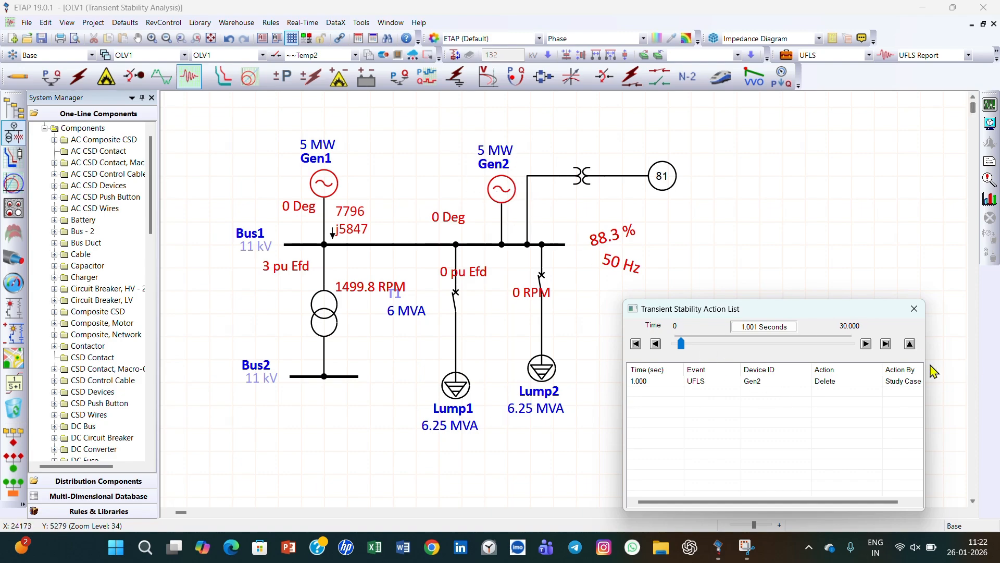
left_click(886, 345)
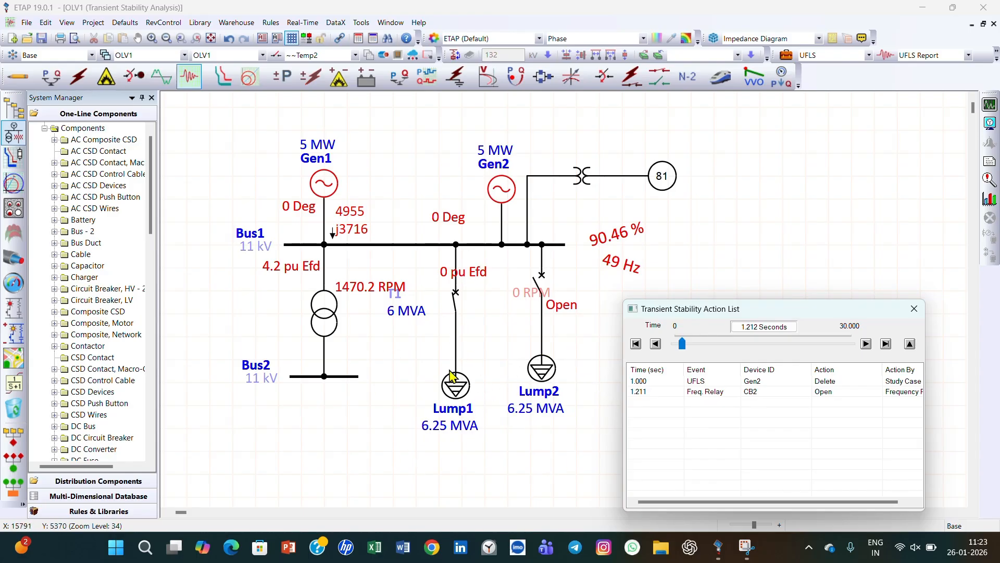
left_click(887, 345)
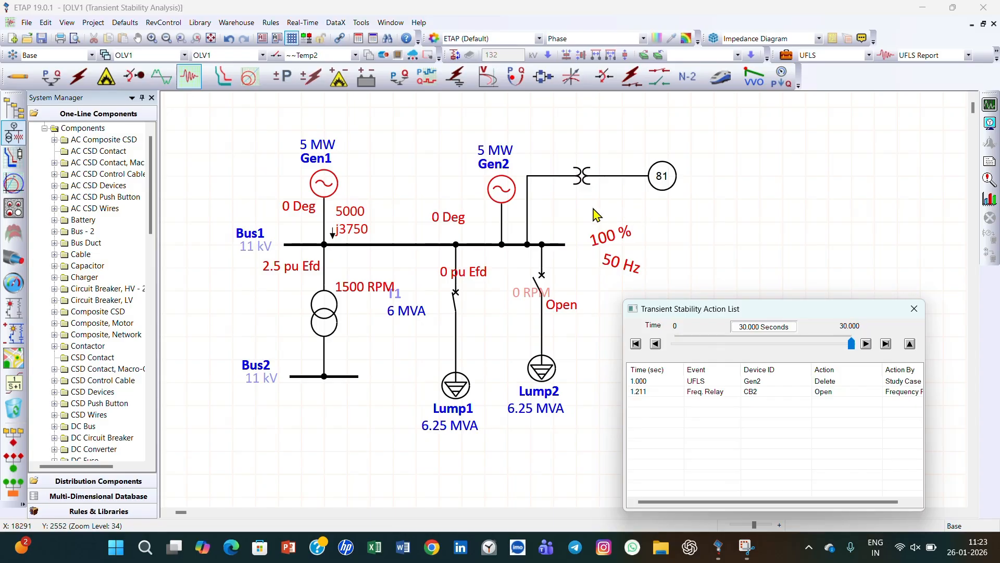
Plot the frequency and voltage of Bus1 from the UFLS Report results
left_click(991, 203)
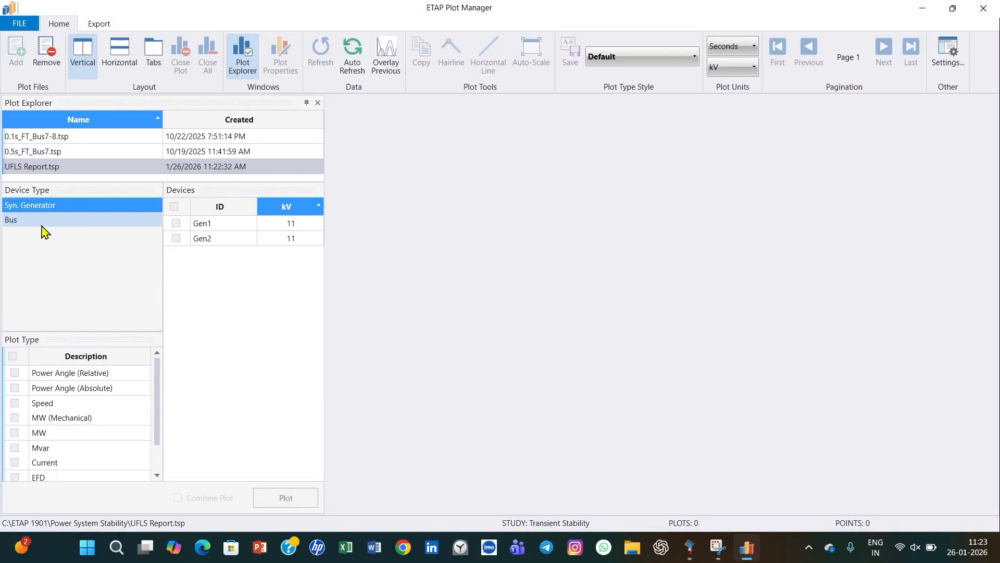
left_click(42, 223)
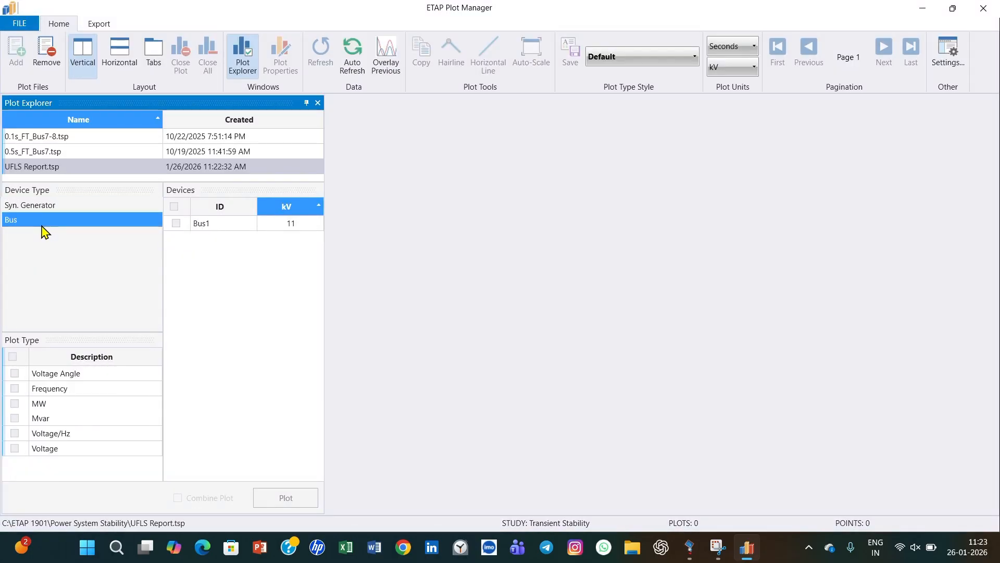
left_click(176, 223)
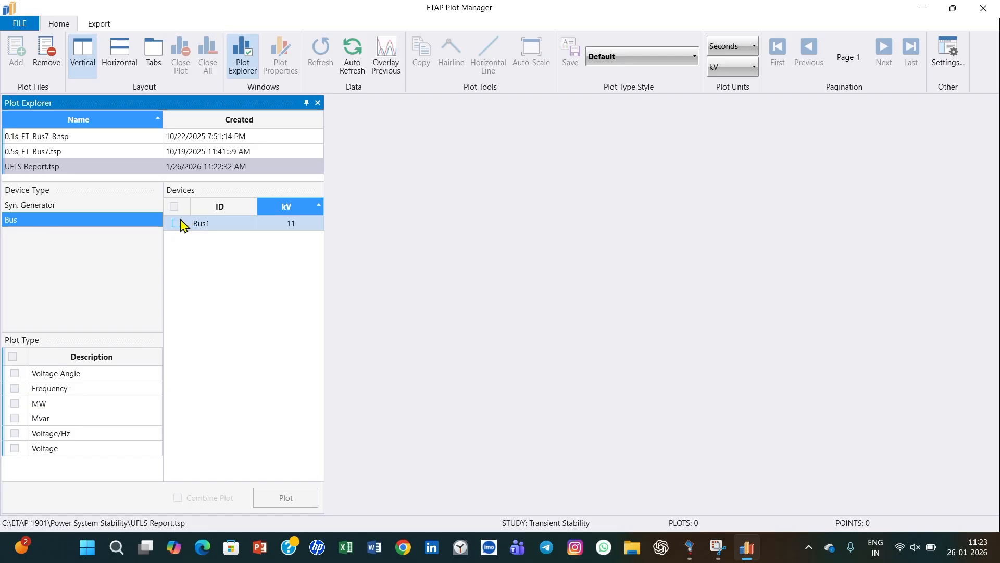
left_click(57, 388)
left_click(76, 449)
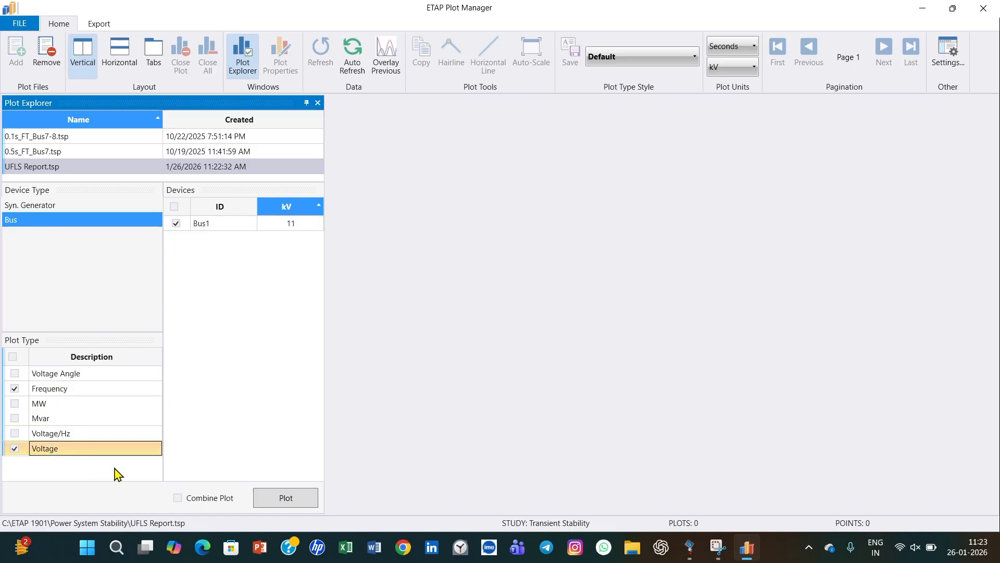
left_click(274, 500)
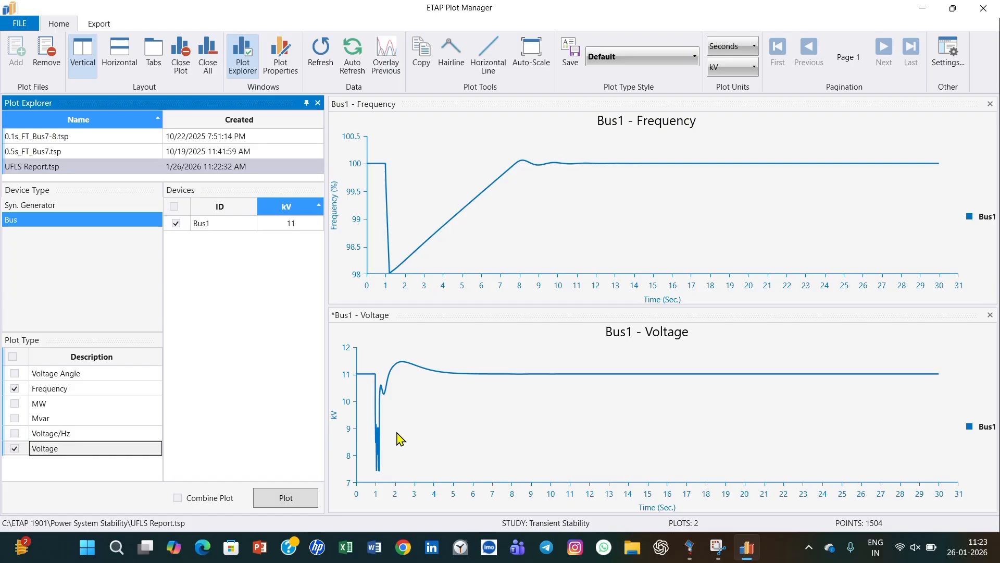
Examine the Bus1 voltage plot and change its vertical units to %
scroll(397, 441, "up", 1)
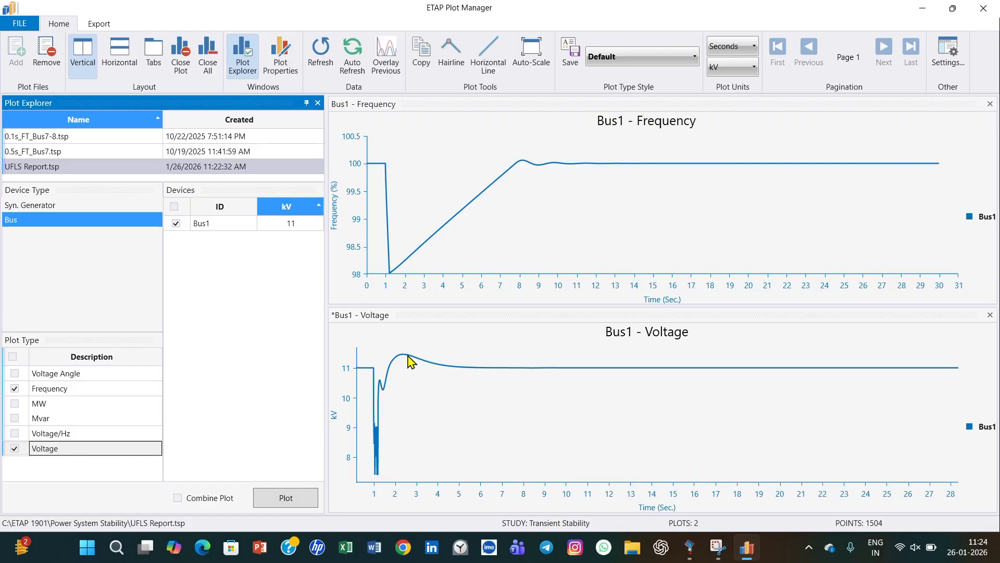
left_click(753, 66)
left_click(751, 98)
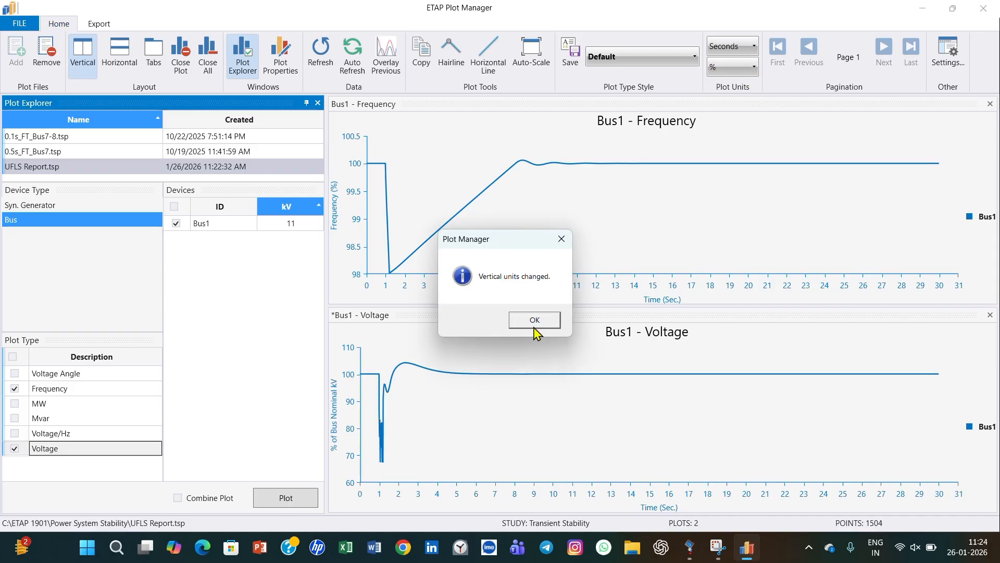
left_click(535, 320)
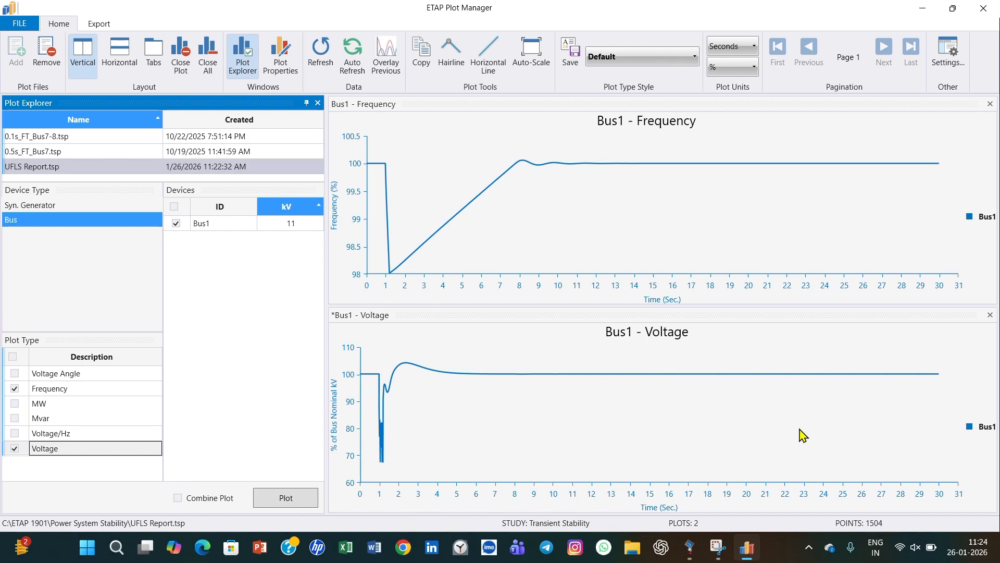
Close Plot Manager and the transient stability action list
left_click(984, 8)
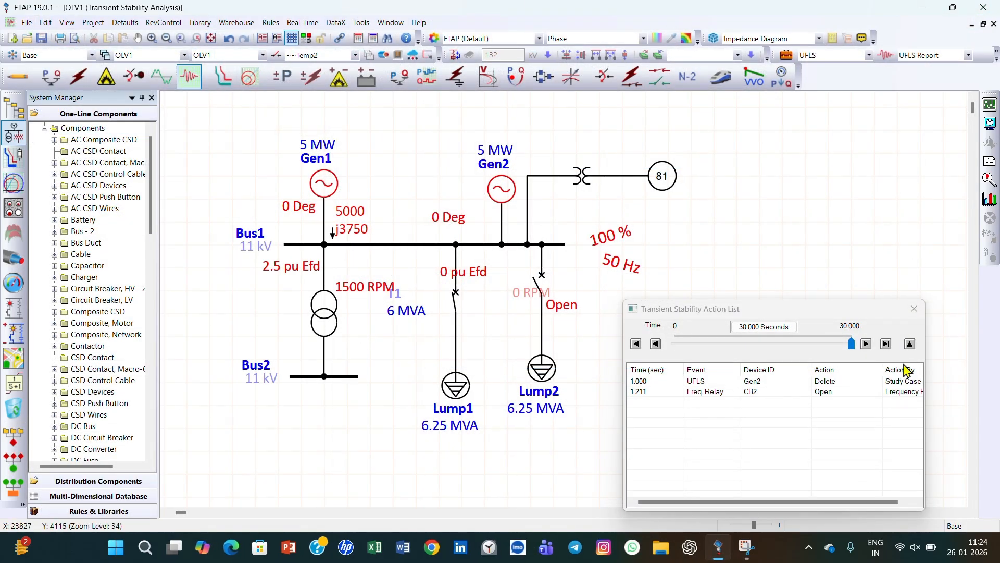
left_click(915, 308)
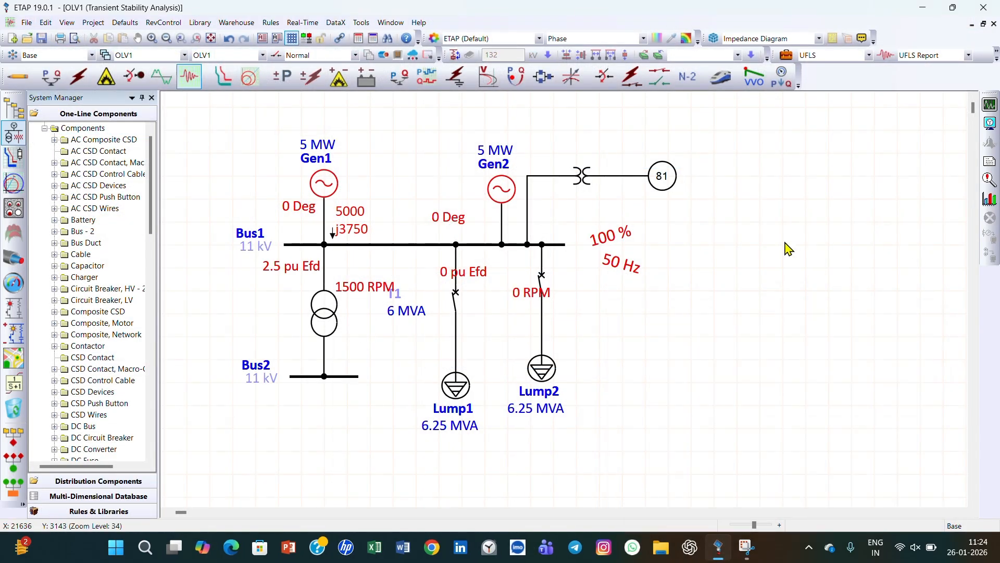